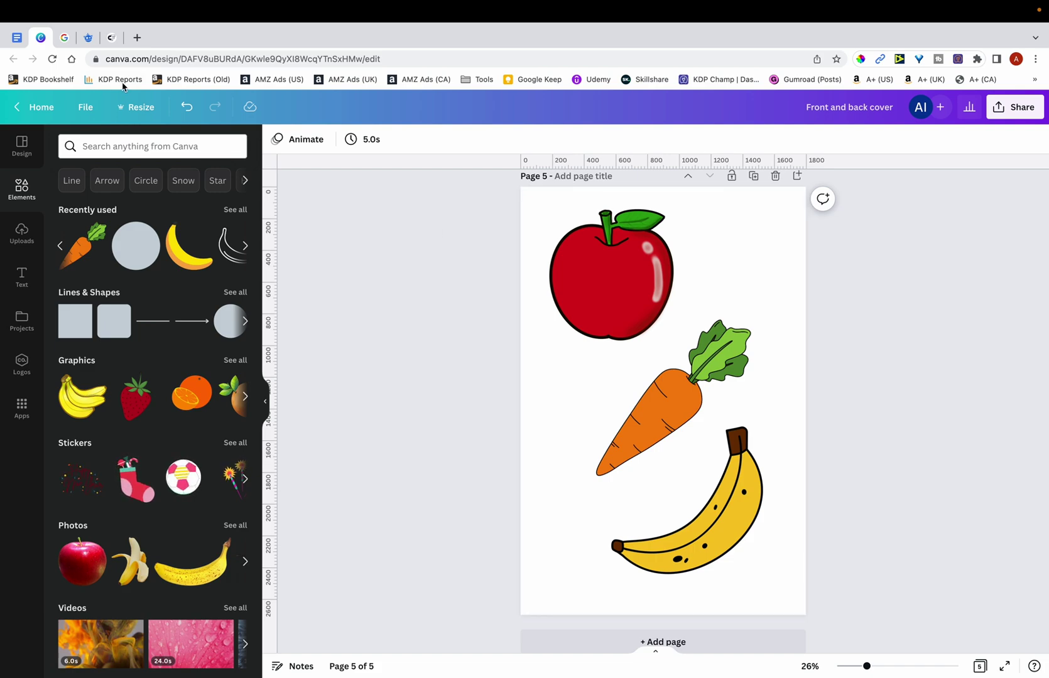
# - Read the Freepik main-versus-secondary elements article down to the secondary element examples
pyautogui.click(91, 39)
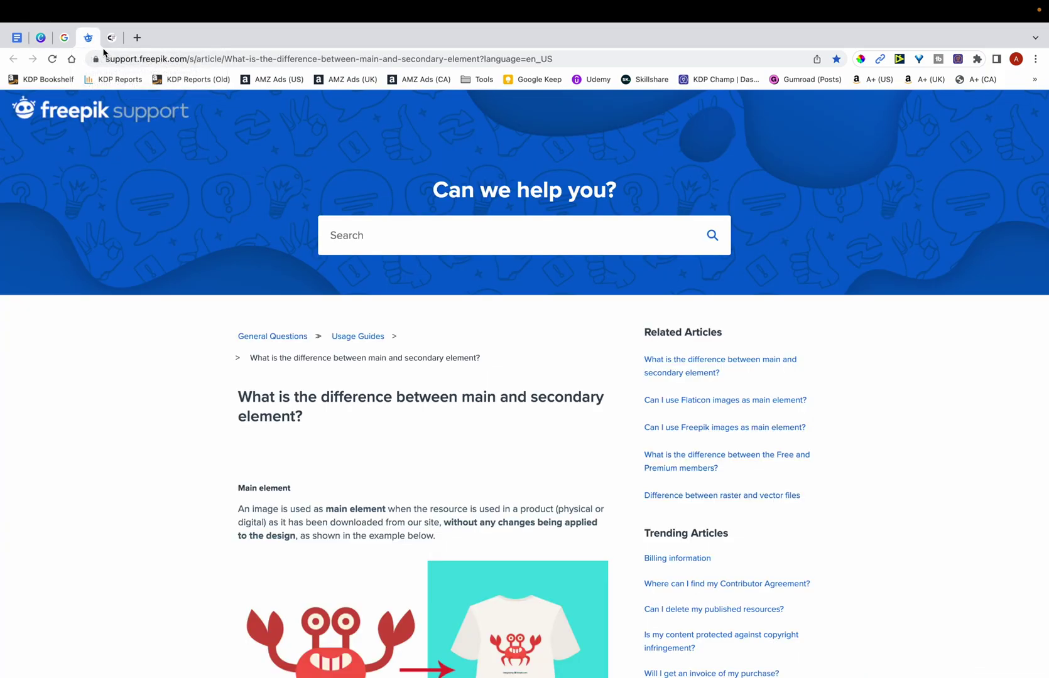
pyautogui.scroll(-5, 356, 309)
pyautogui.scroll(-1, 356, 309)
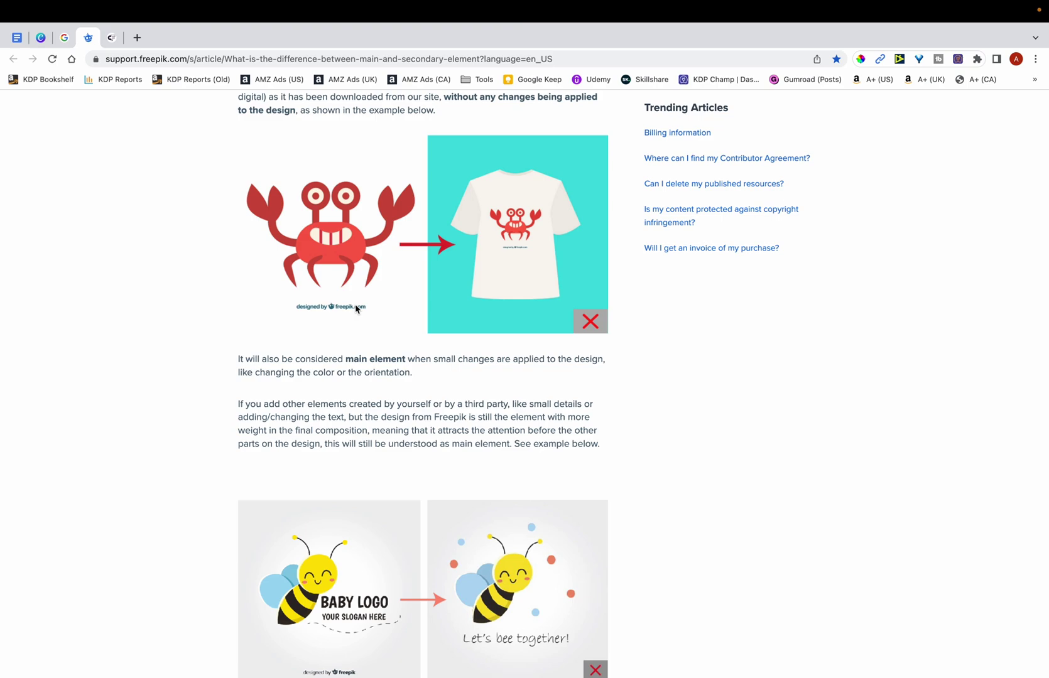
pyautogui.scroll(-12, 355, 309)
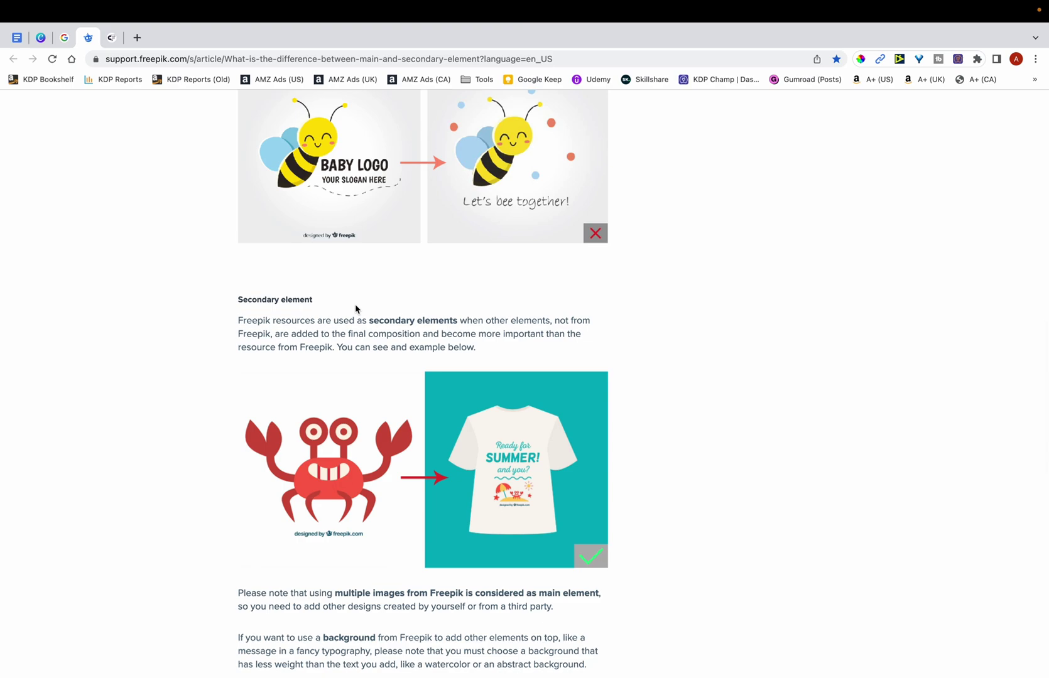
pyautogui.click(120, 38)
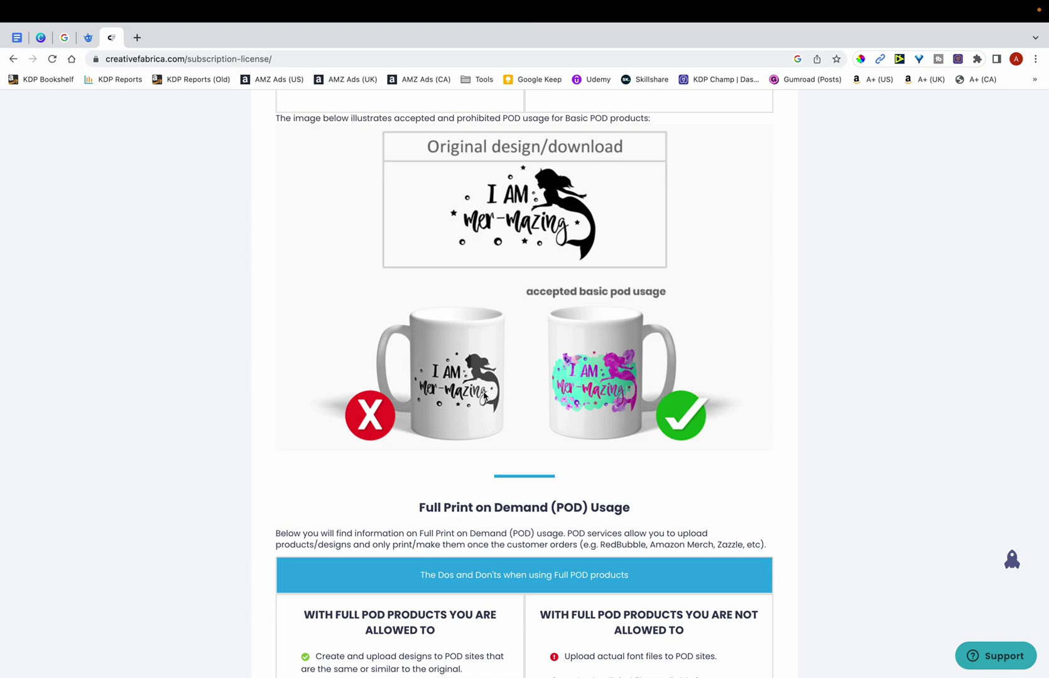
# - Review the Creative Fabrica subscription licence's accepted and prohibited basic POD mug examples
pyautogui.scroll(3, 483, 395)
pyautogui.scroll(2, 565, 314)
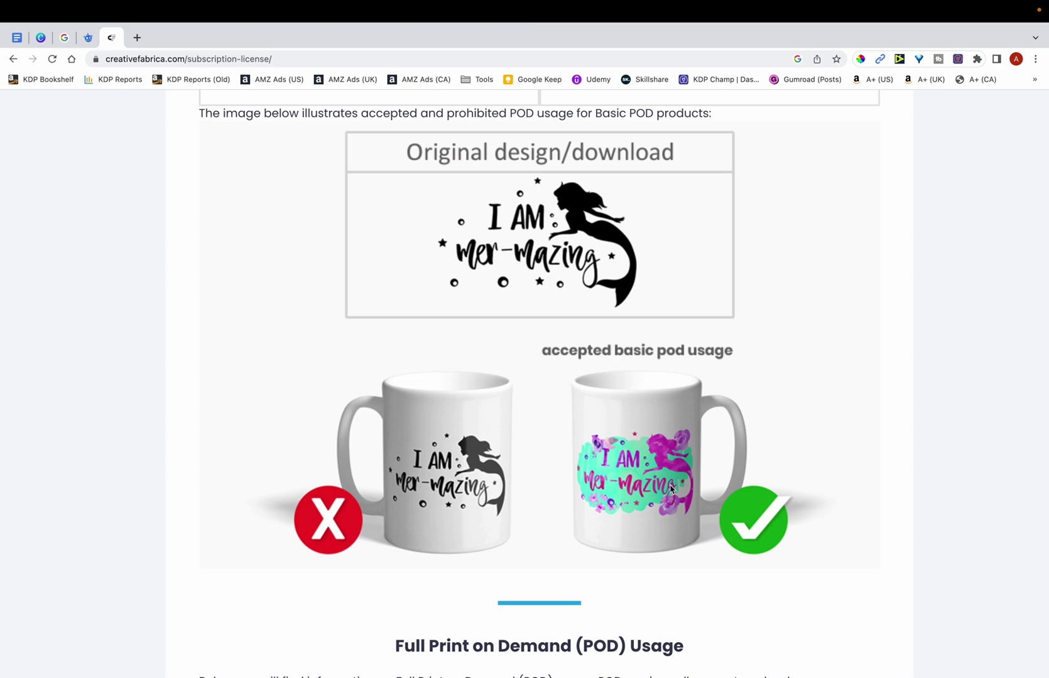
pyautogui.scroll(3, 683, 495)
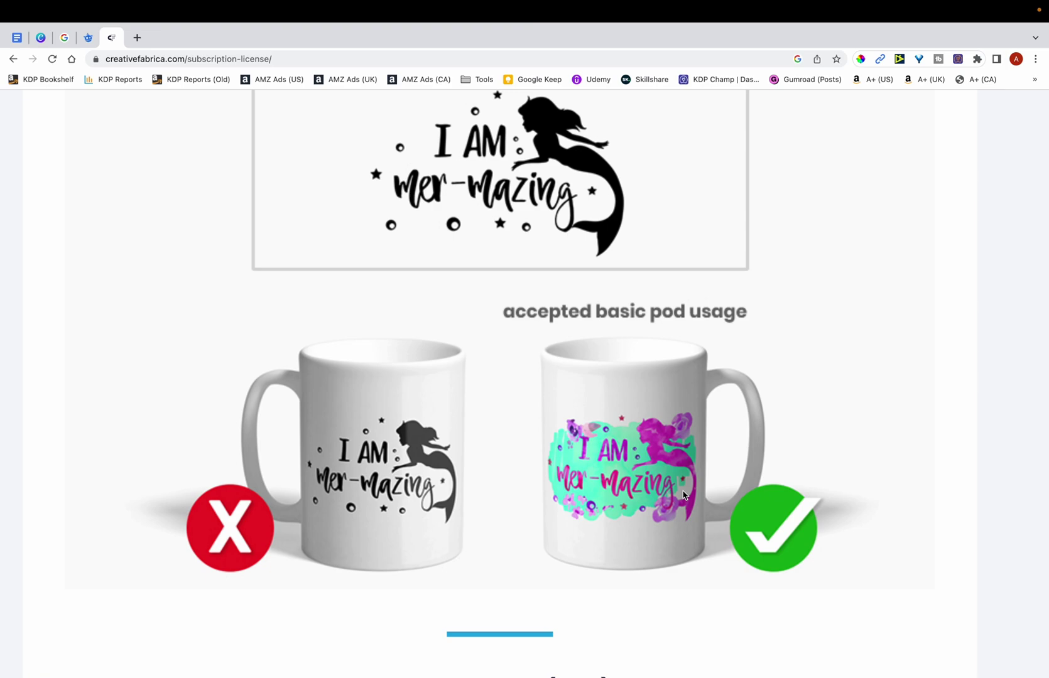
pyautogui.scroll(-3, 683, 495)
pyautogui.press('super+2')
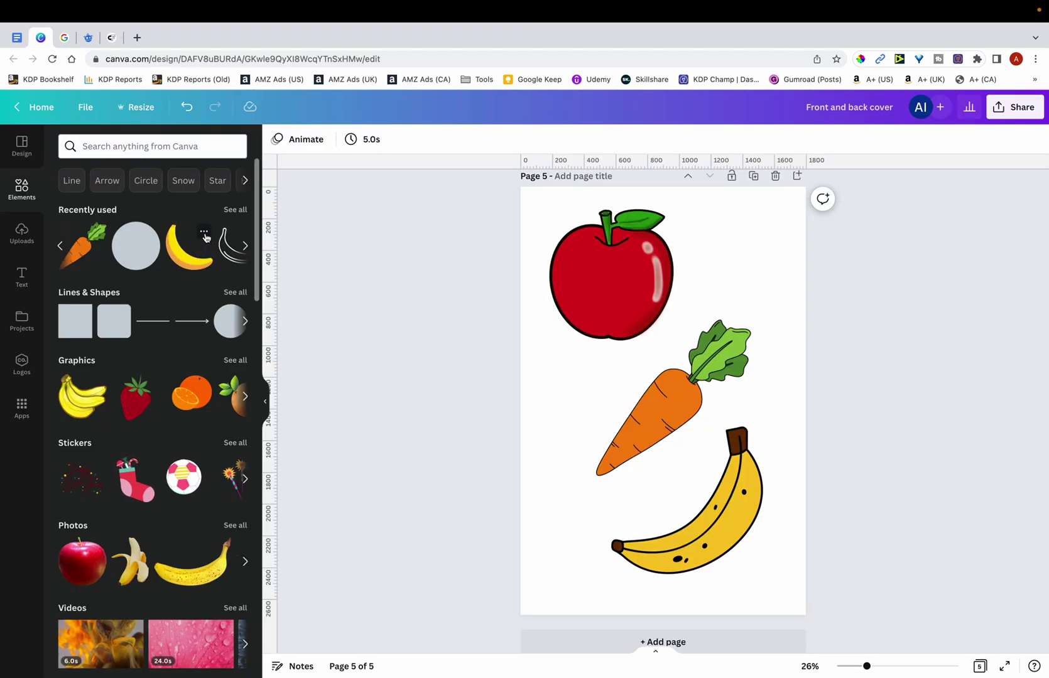
pyautogui.click(204, 233)
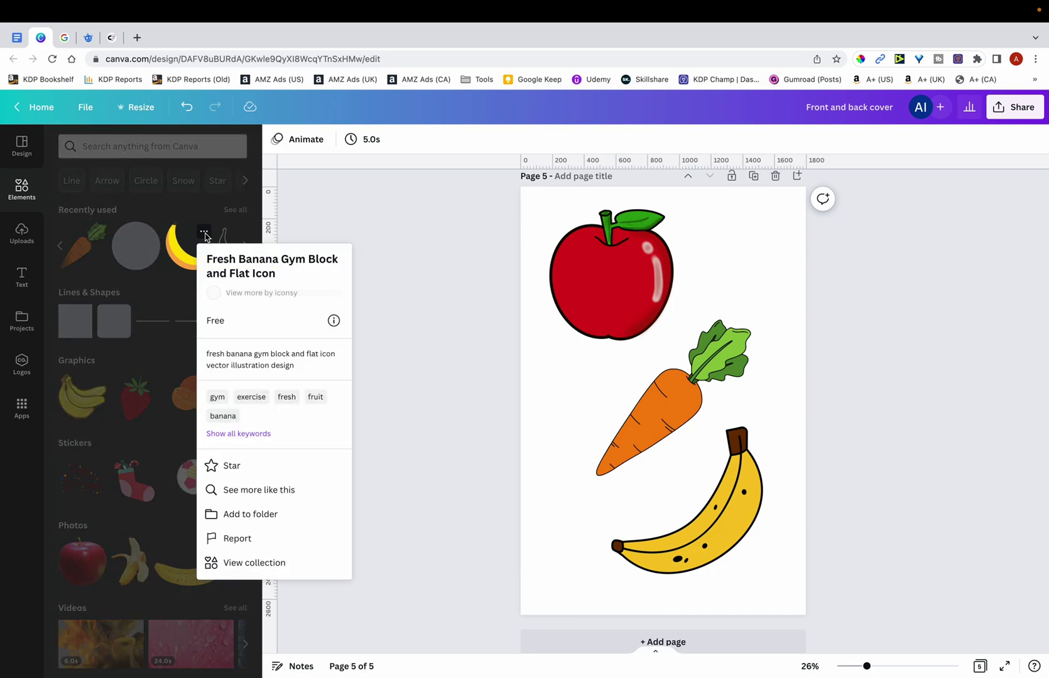
pyautogui.click(334, 321)
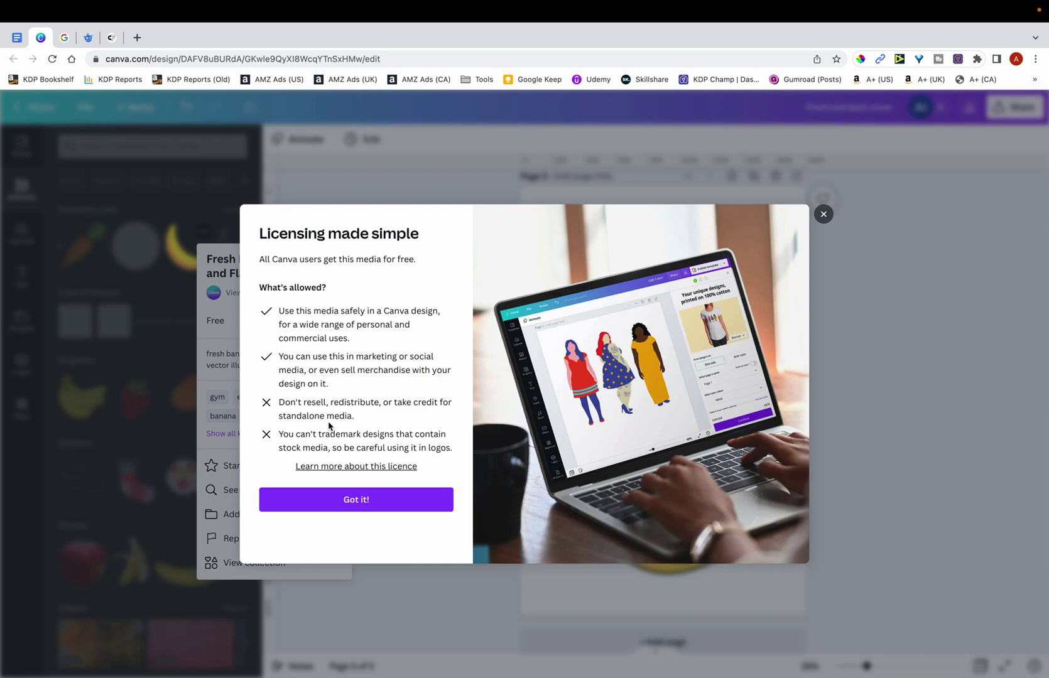
pyautogui.press('Escape')
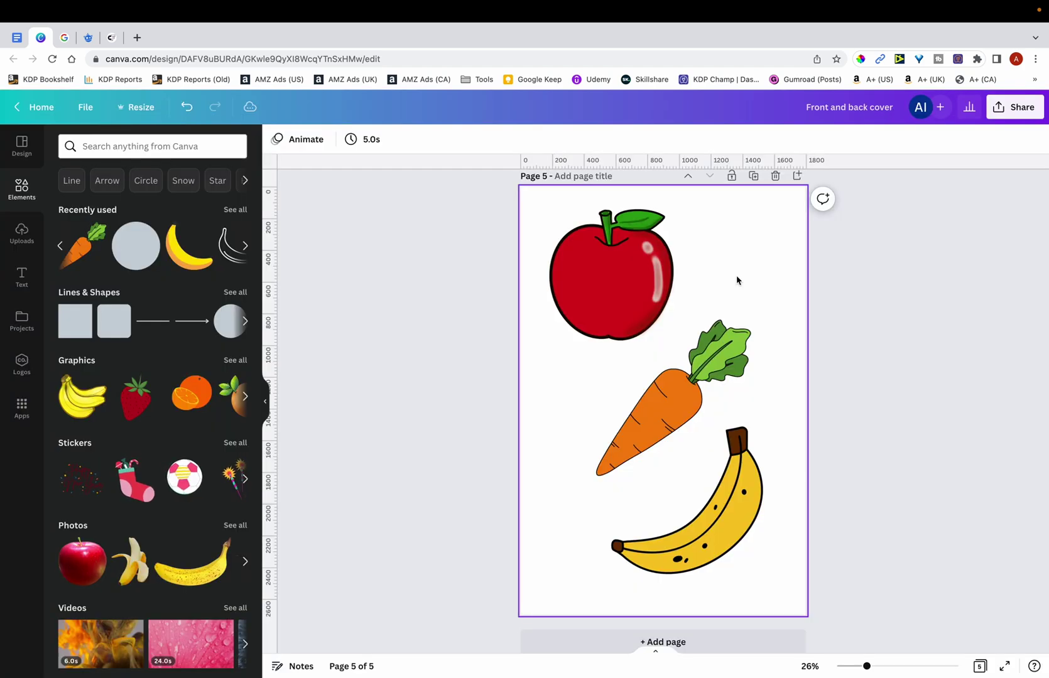
# - Add page 6 and paste an enlarged, centred copy of the banana onto it
pyautogui.click(698, 641)
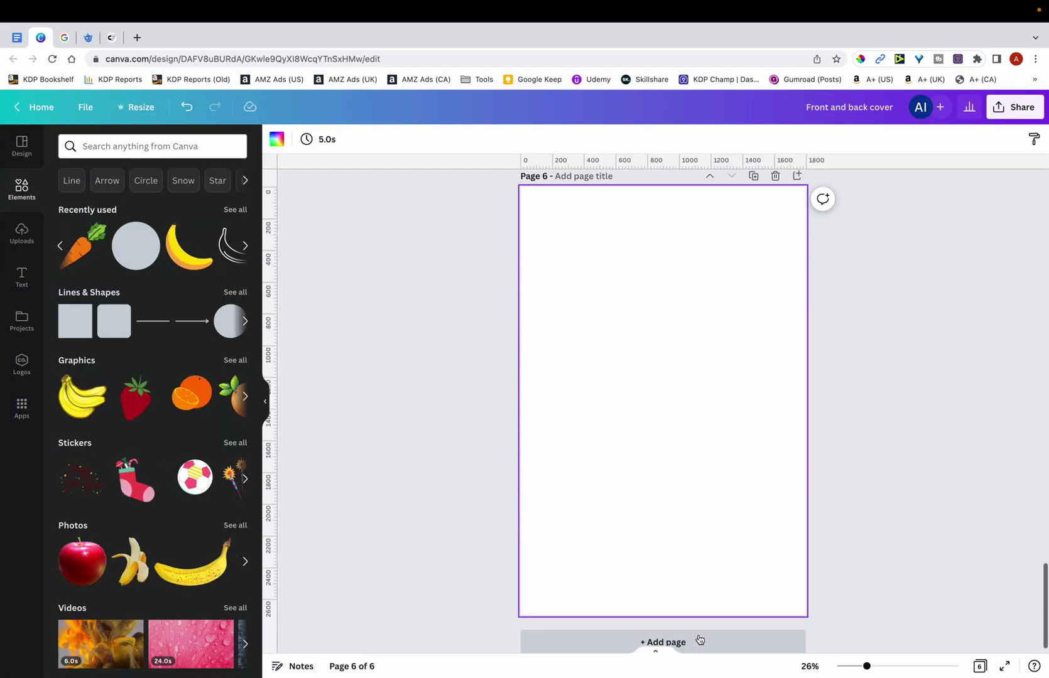
pyautogui.click(719, 239)
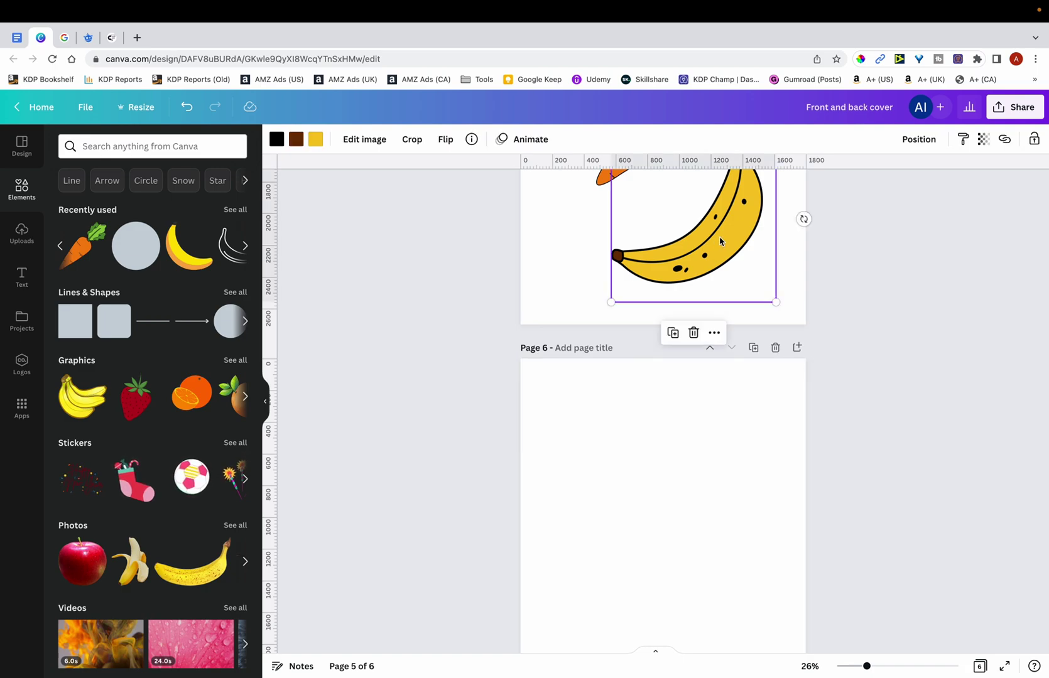
pyautogui.scroll(-3, 719, 242)
pyautogui.click(720, 241)
pyautogui.hotkey('ctrl', 'v')
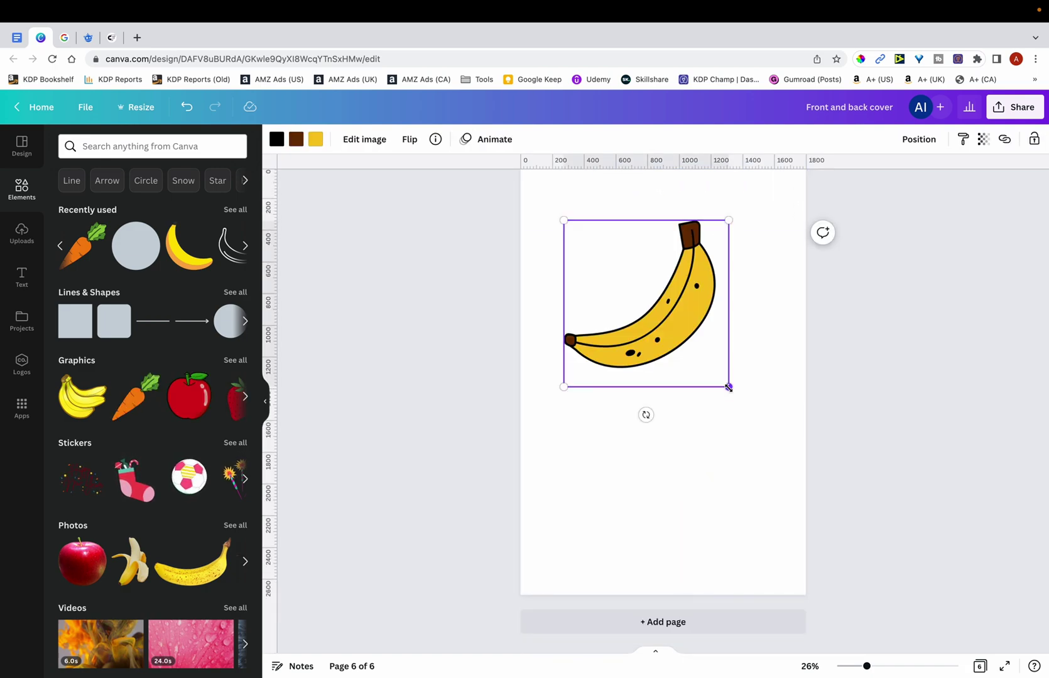
pyautogui.moveTo(728, 388); pyautogui.dragTo(793, 449)
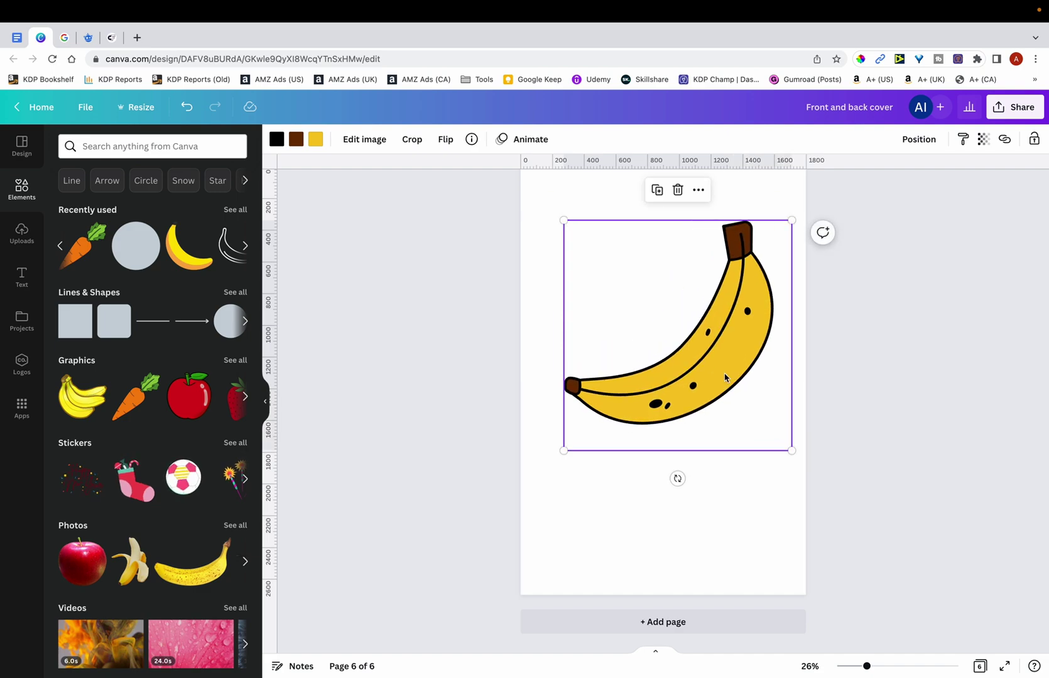
pyautogui.moveTo(724, 375); pyautogui.dragTo(710, 370)
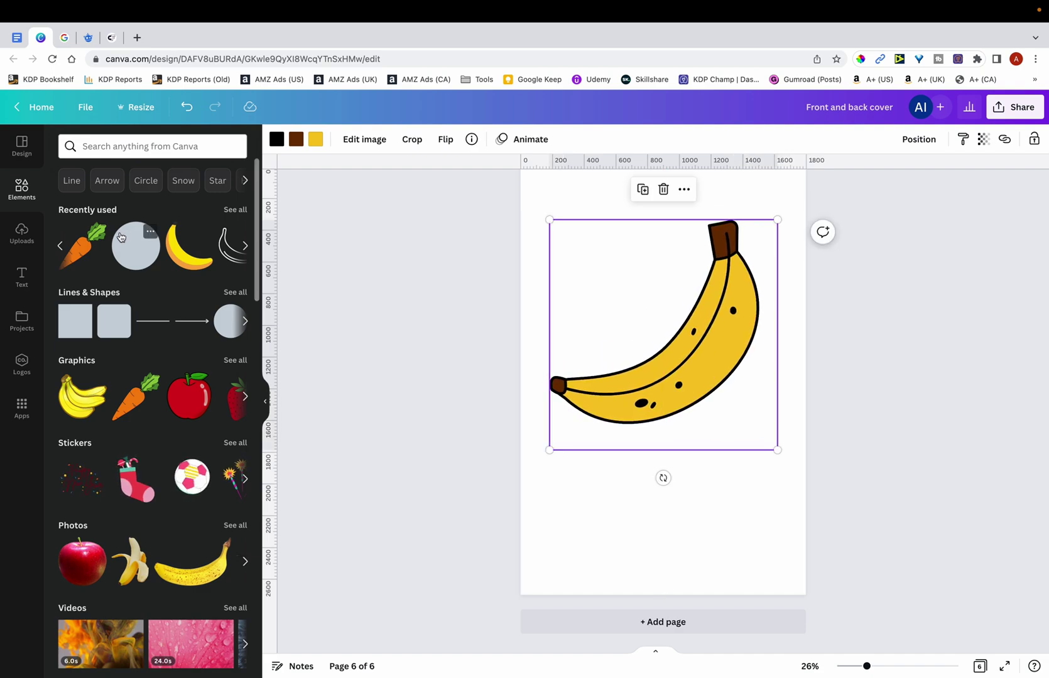
# - Add the heading 'Banana Notebook' under the banana
pyautogui.click(21, 276)
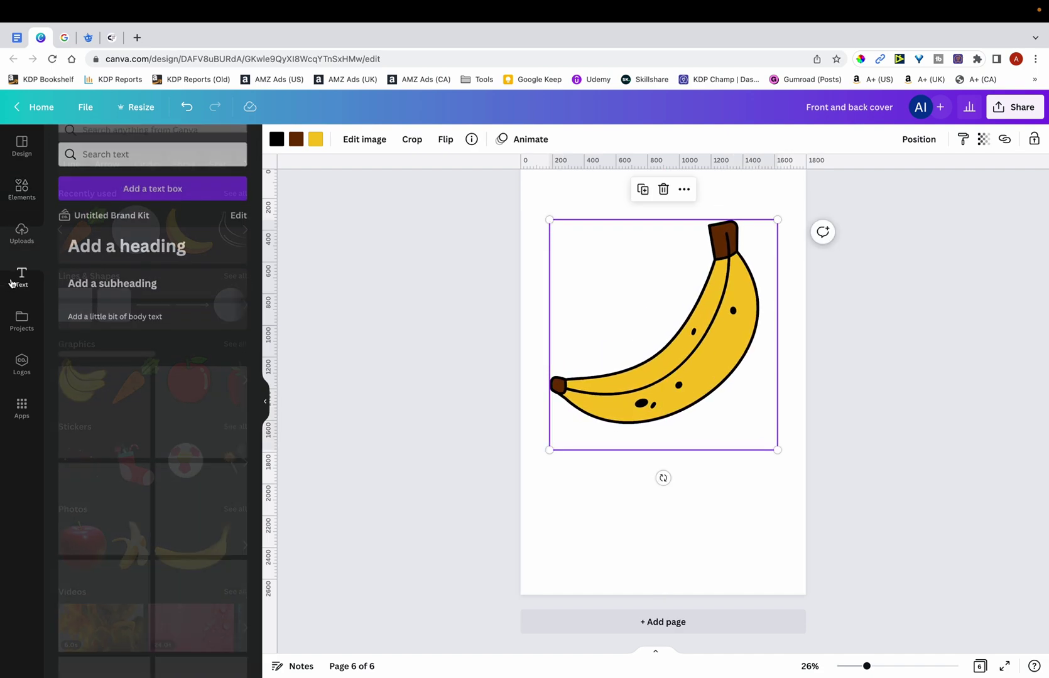
pyautogui.click(125, 238)
pyautogui.write('Banana Note')
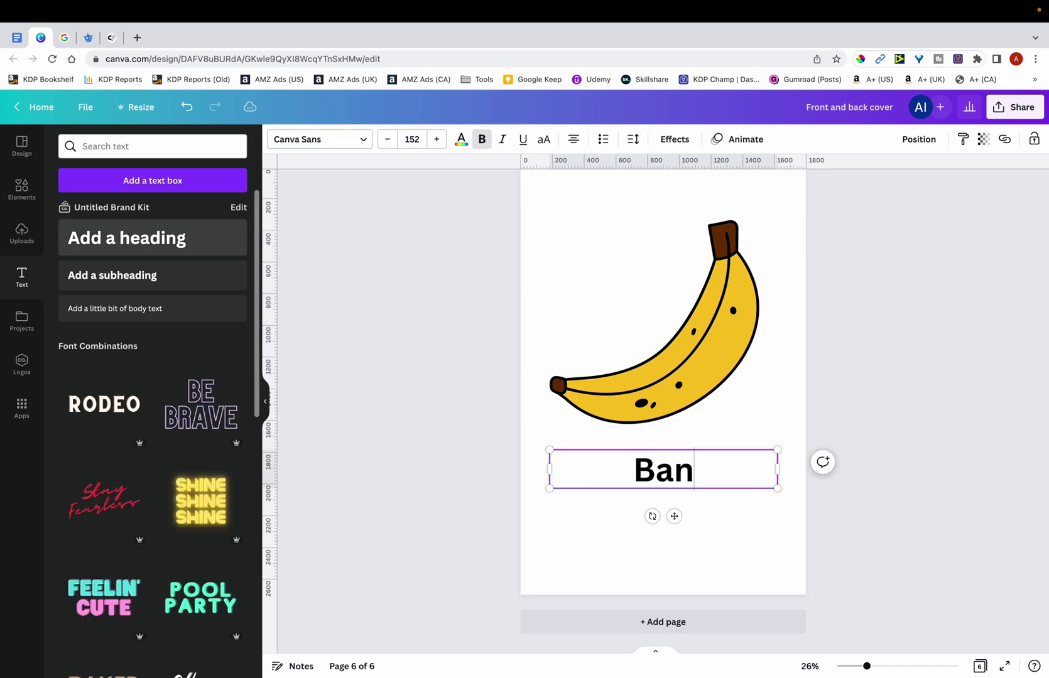
pyautogui.write('book')
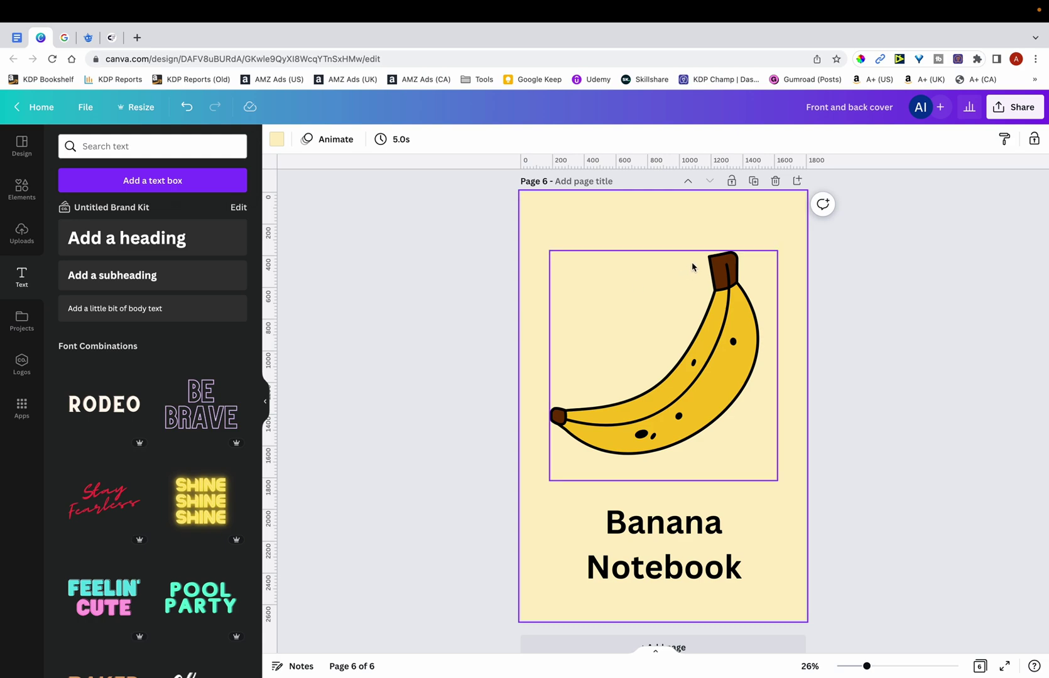
# - Duplicate the page and delete the 'Banana Notebook' title from page 7
pyautogui.click(753, 182)
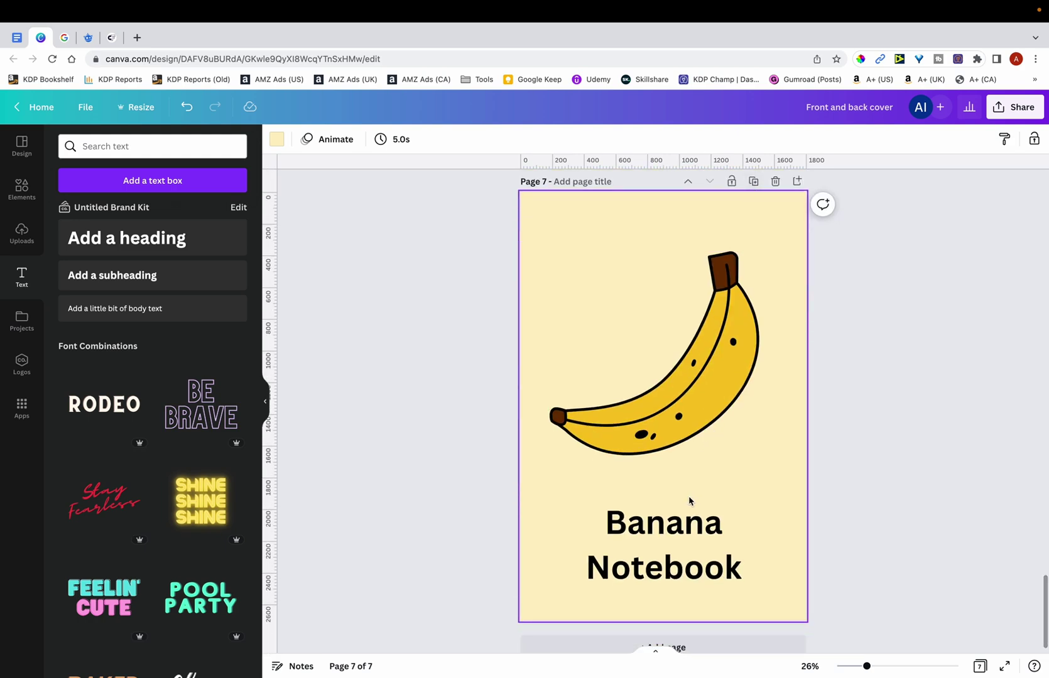
pyautogui.click(688, 527)
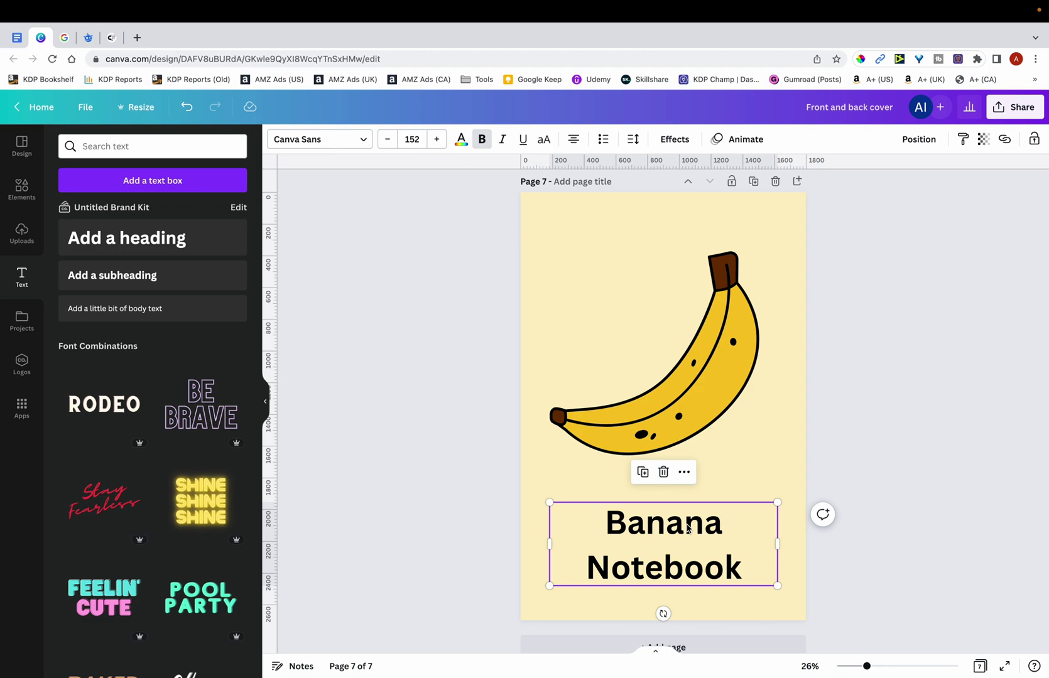
pyautogui.press('Delete')
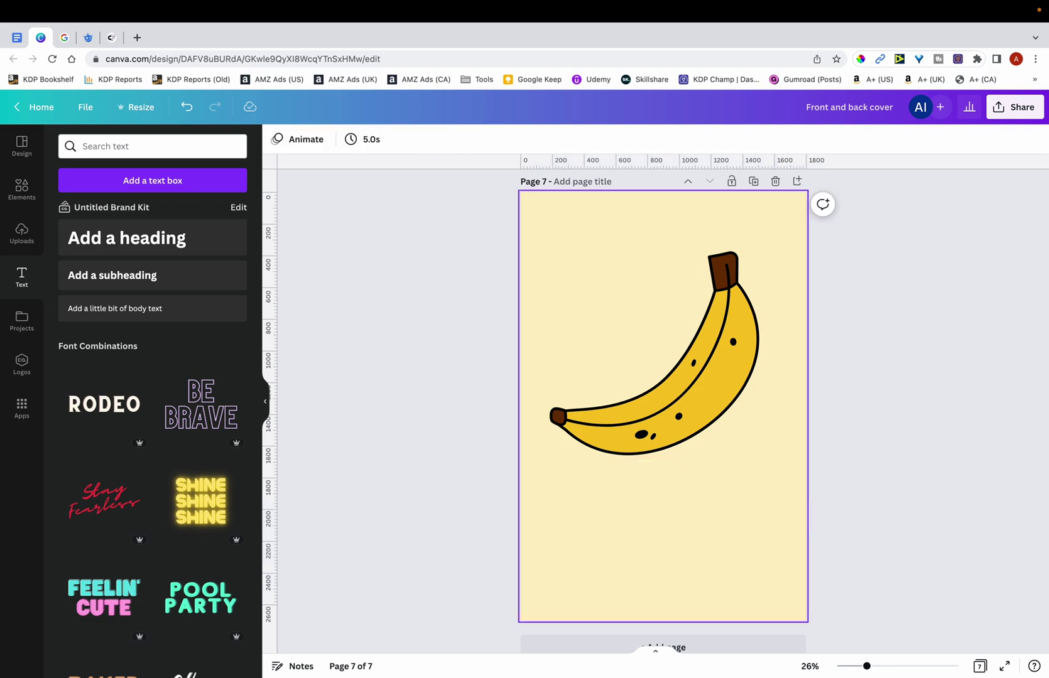
# - View the Google Images results for 'bananas for you quote'
pyautogui.click(64, 38)
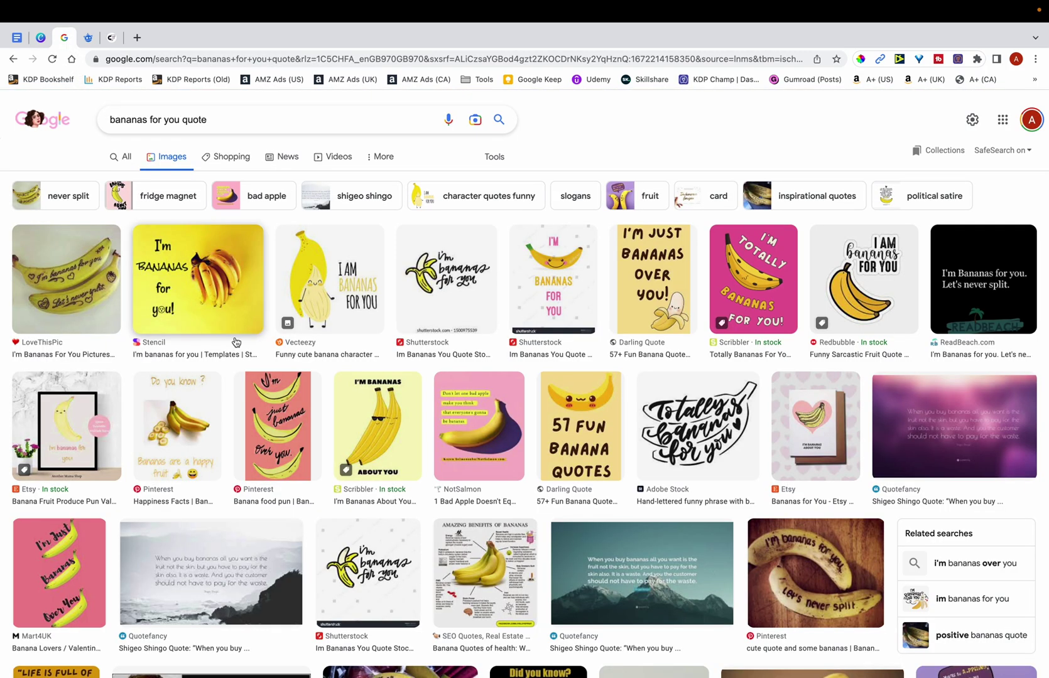
pyautogui.scroll(5, 236, 342)
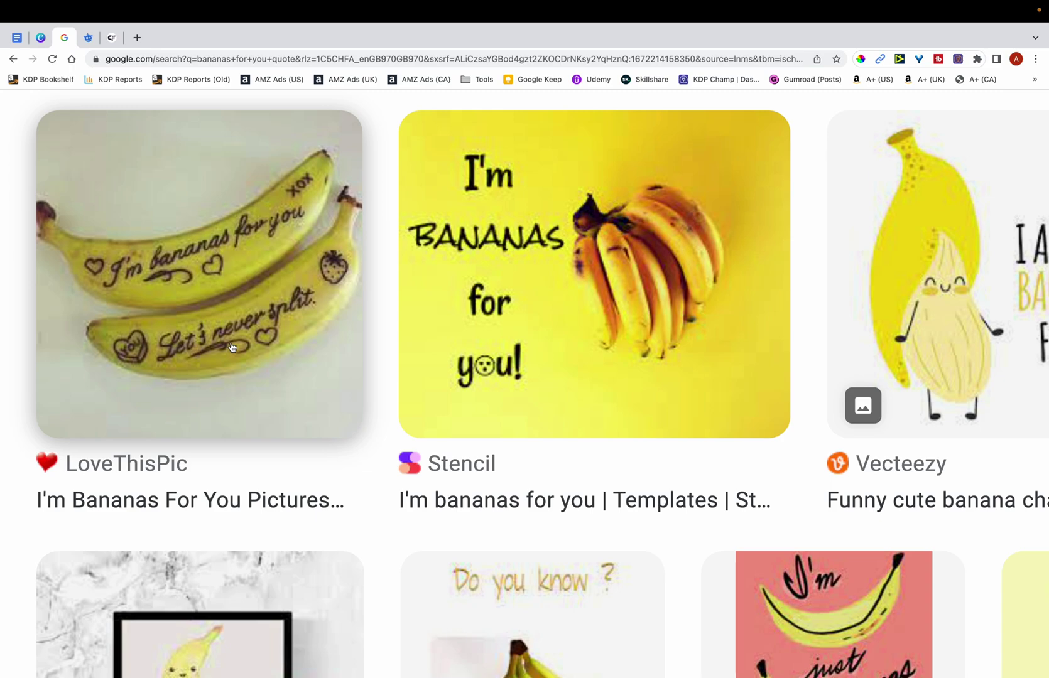
# - Add an 'I'm bananas for you' heading in Anton, widened and moved to the page top
pyautogui.click(41, 37)
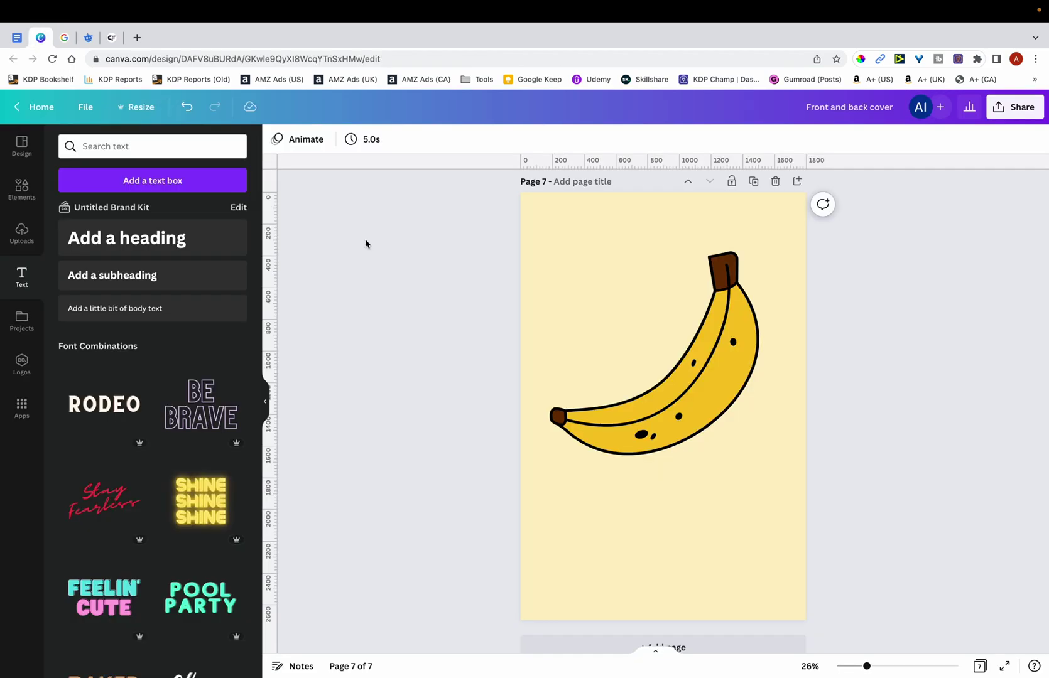
pyautogui.click(215, 245)
pyautogui.press('BackSpace')
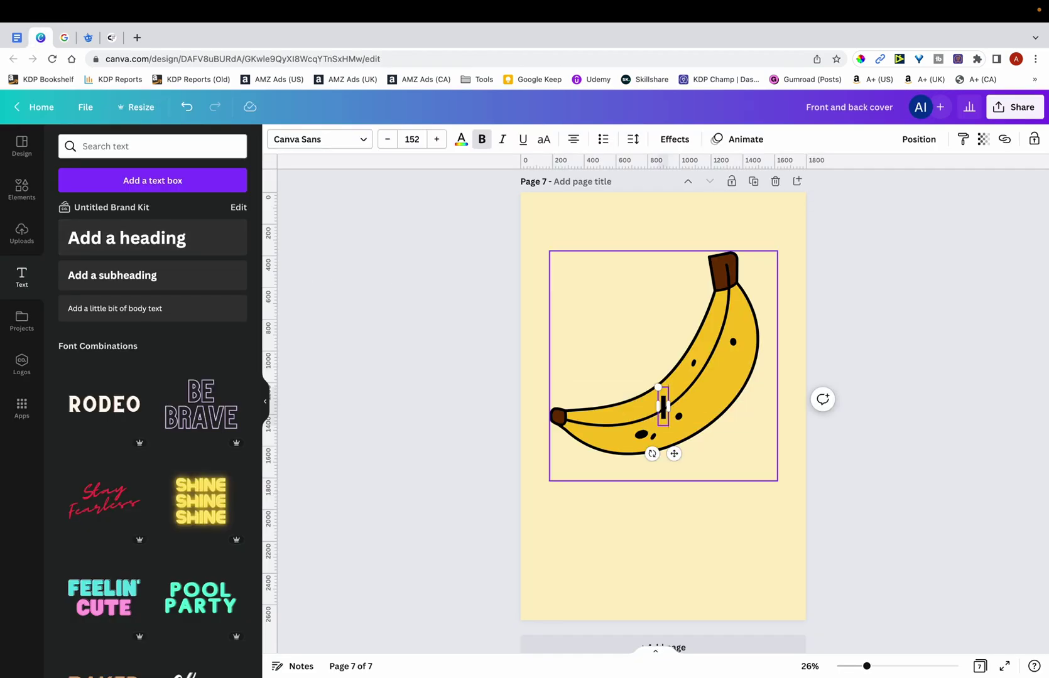
pyautogui.write("I'm")
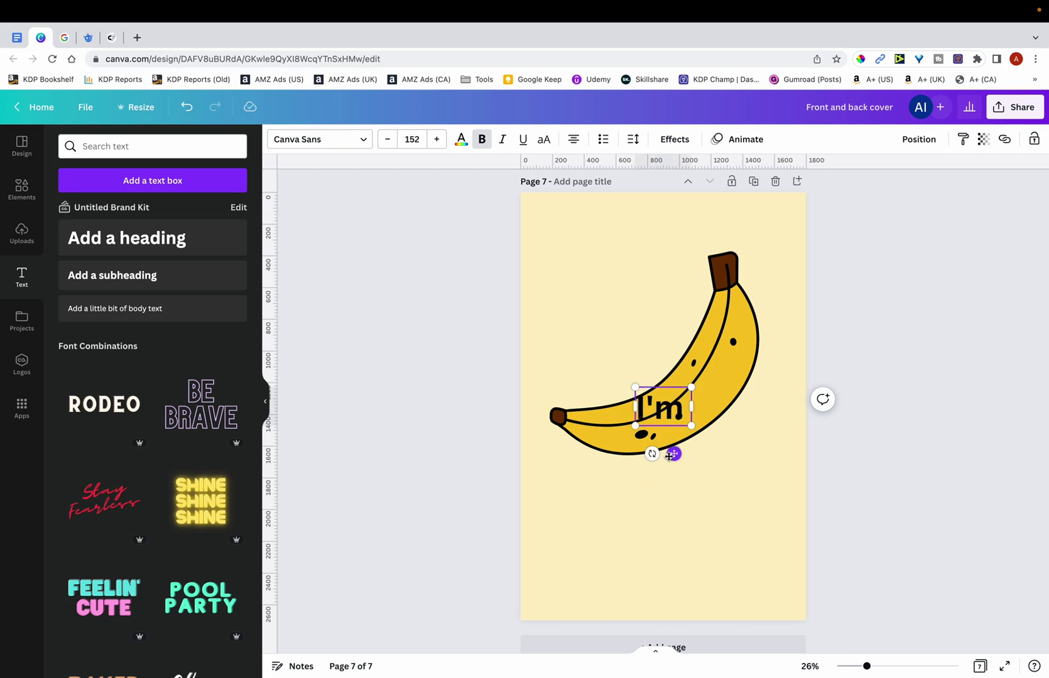
pyautogui.moveTo(670, 454); pyautogui.dragTo(593, 317)
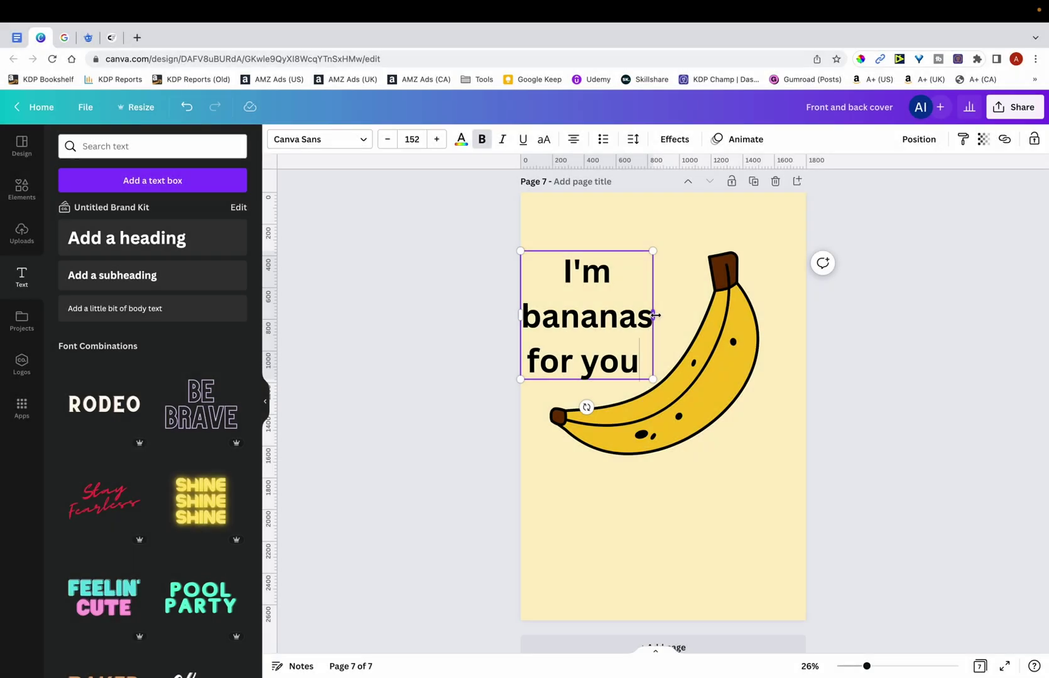
pyautogui.moveTo(655, 315); pyautogui.dragTo(784, 315)
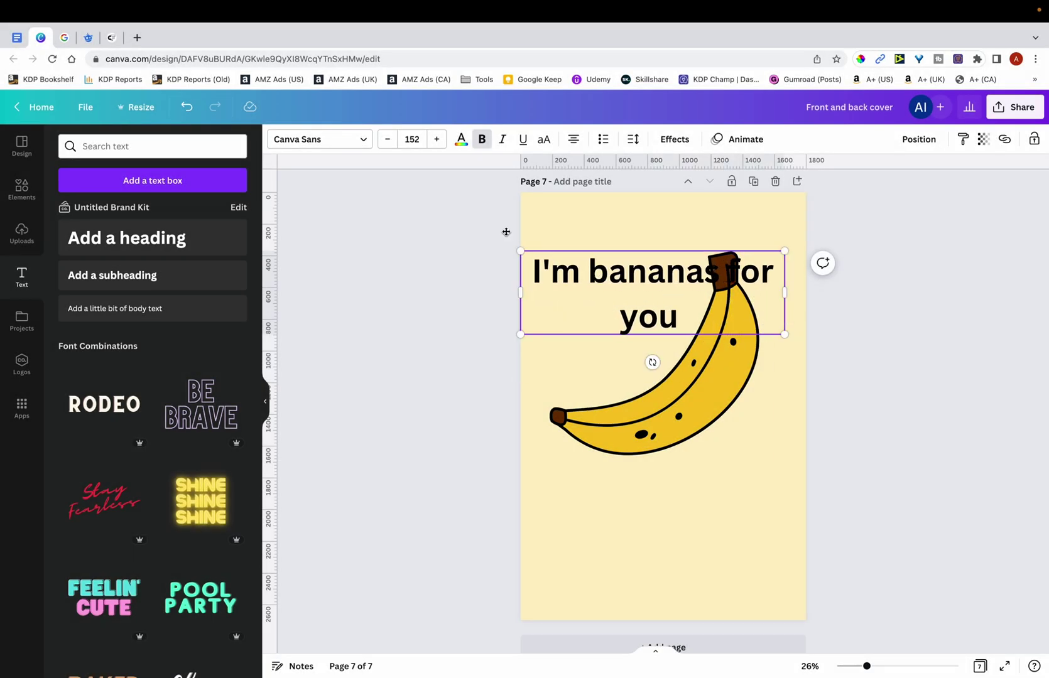
pyautogui.click(365, 139)
pyautogui.click(195, 366)
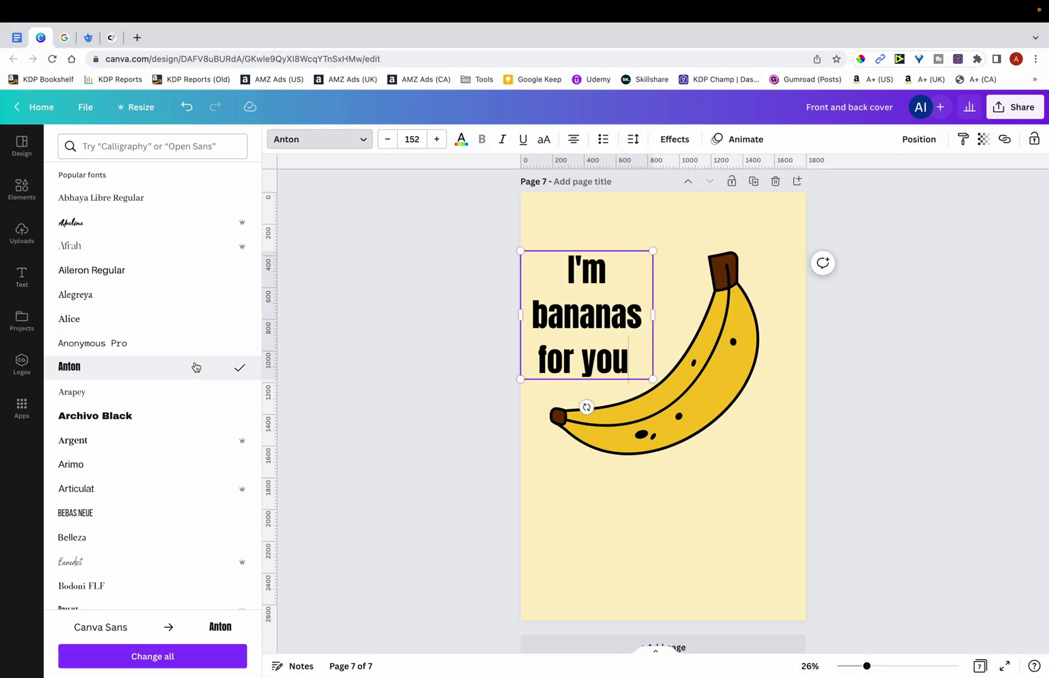
pyautogui.moveTo(654, 314); pyautogui.dragTo(786, 302)
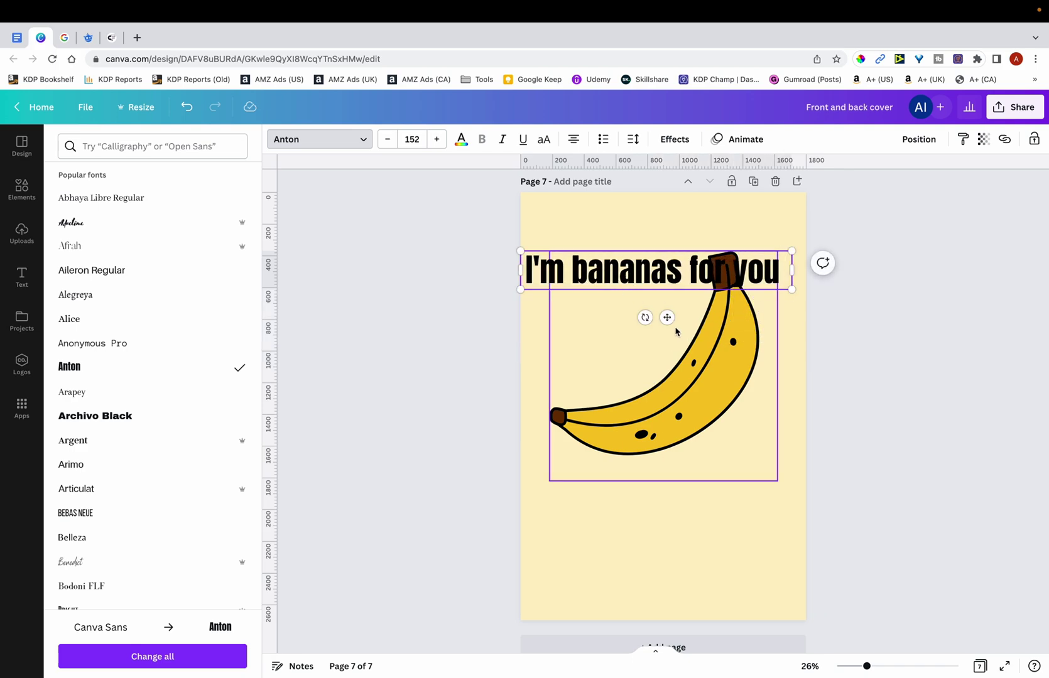
pyautogui.moveTo(667, 318); pyautogui.dragTo(674, 275)
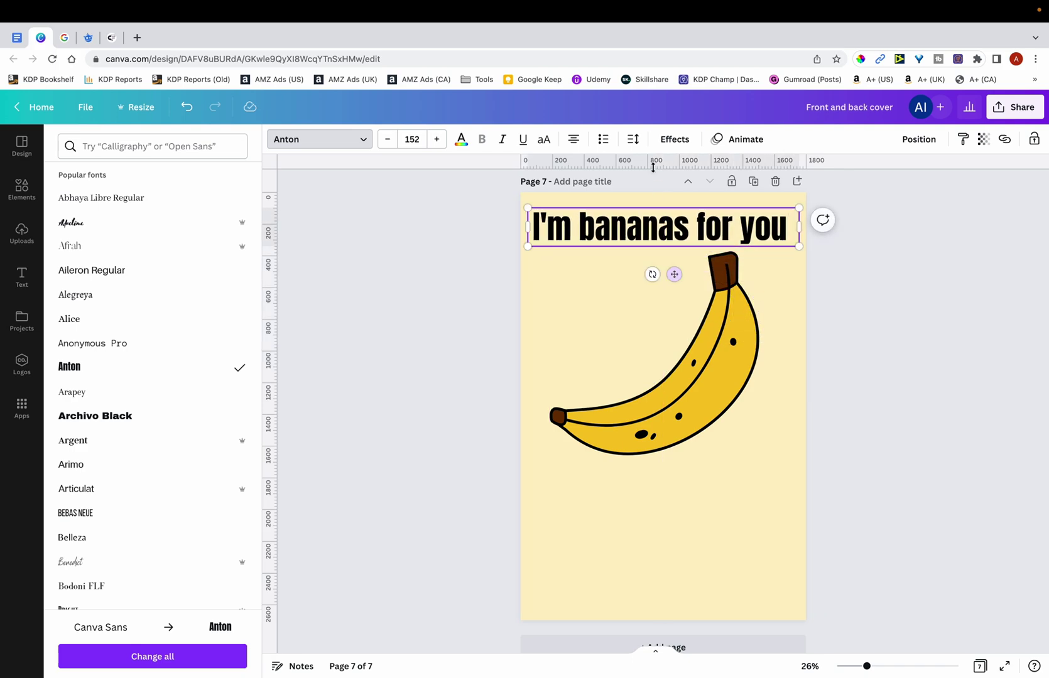
# - Apply the Curve effect to the heading and set its curve to 52
pyautogui.click(673, 145)
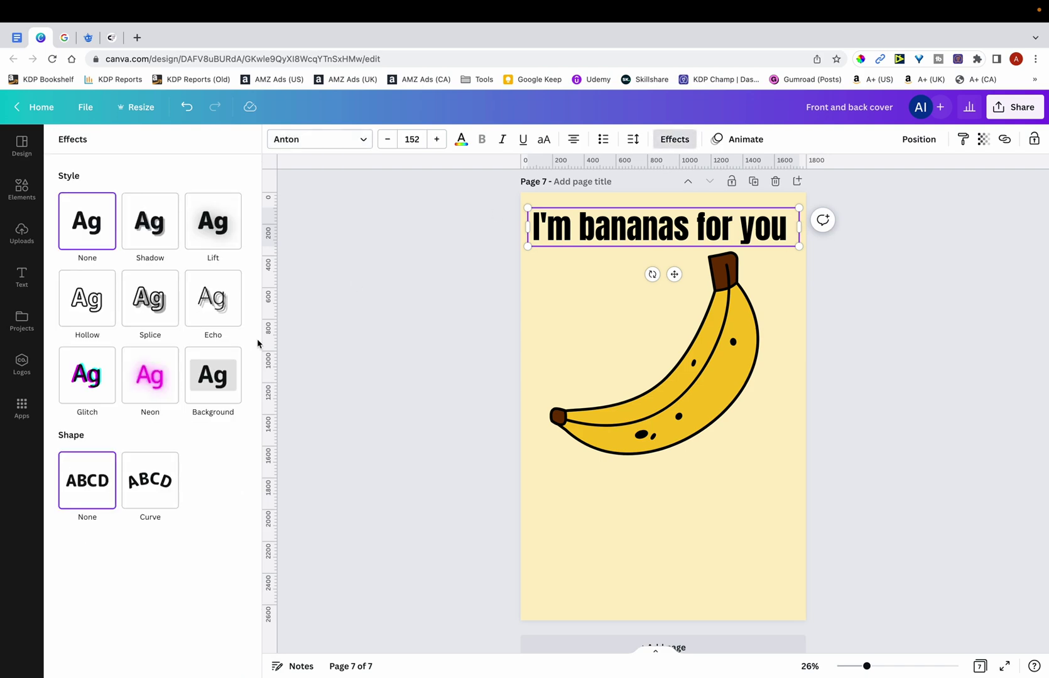
pyautogui.click(161, 467)
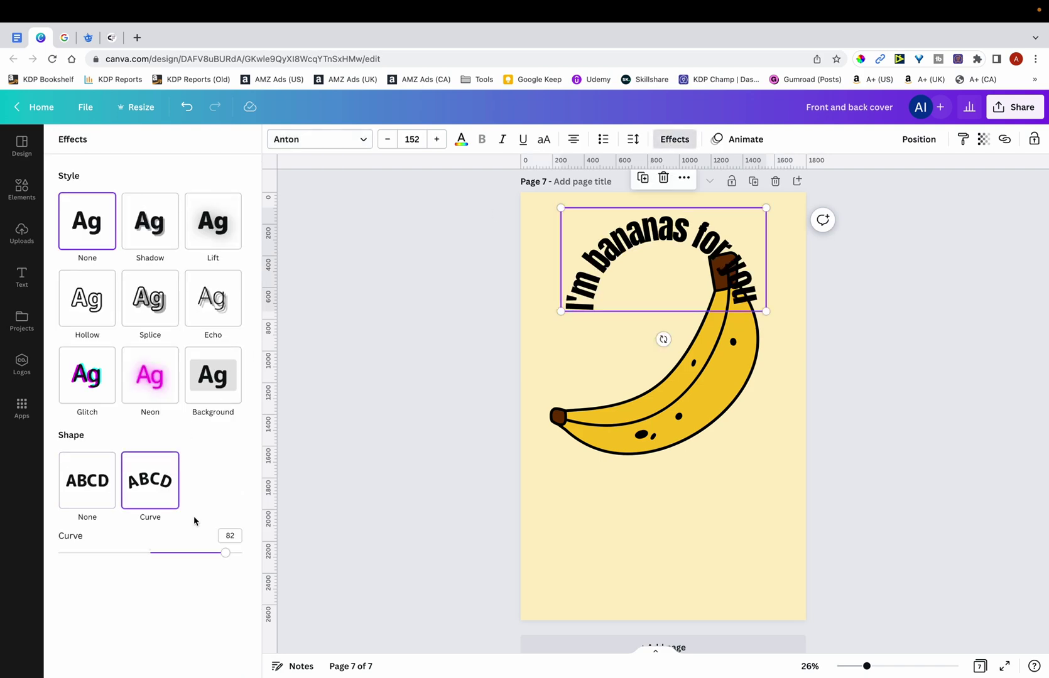
pyautogui.click(226, 553)
pyautogui.moveTo(226, 553); pyautogui.dragTo(201, 553)
pyautogui.click(754, 252)
pyautogui.click(891, 284)
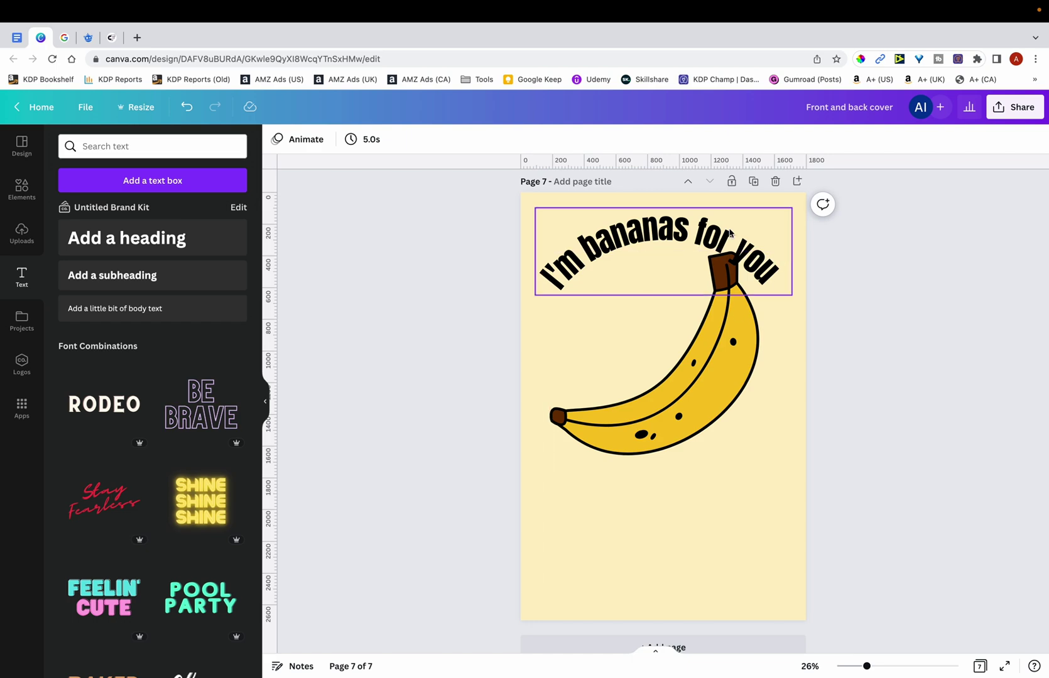
# - Shrink the banana and centre it beneath the curved heading
pyautogui.click(729, 336)
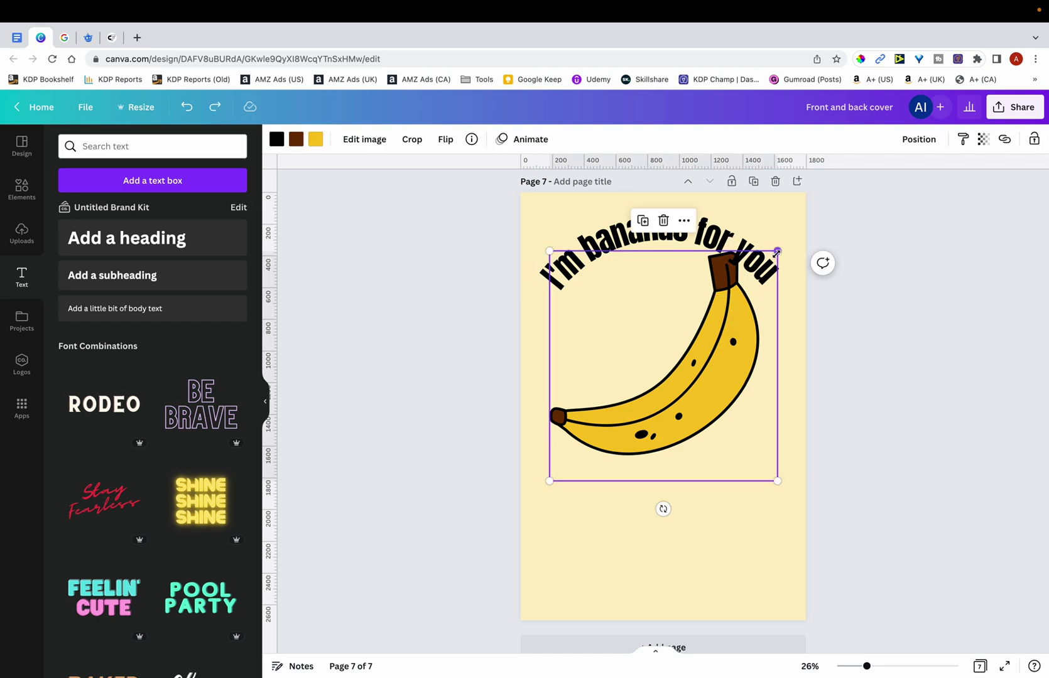
pyautogui.moveTo(776, 252); pyautogui.dragTo(753, 274)
pyautogui.moveTo(690, 378); pyautogui.dragTo(698, 369)
# - Duplicate the curved heading below the banana as 'Let's never split' with a negative curve
pyautogui.click(667, 270)
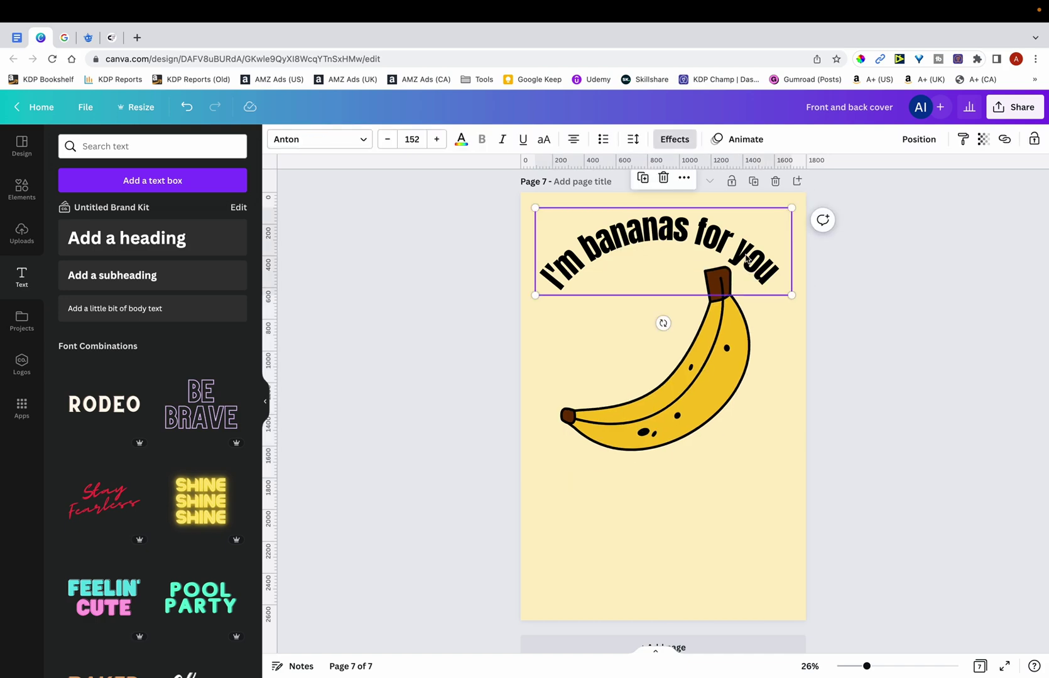
pyautogui.click(642, 178)
pyautogui.moveTo(684, 232); pyautogui.dragTo(682, 476)
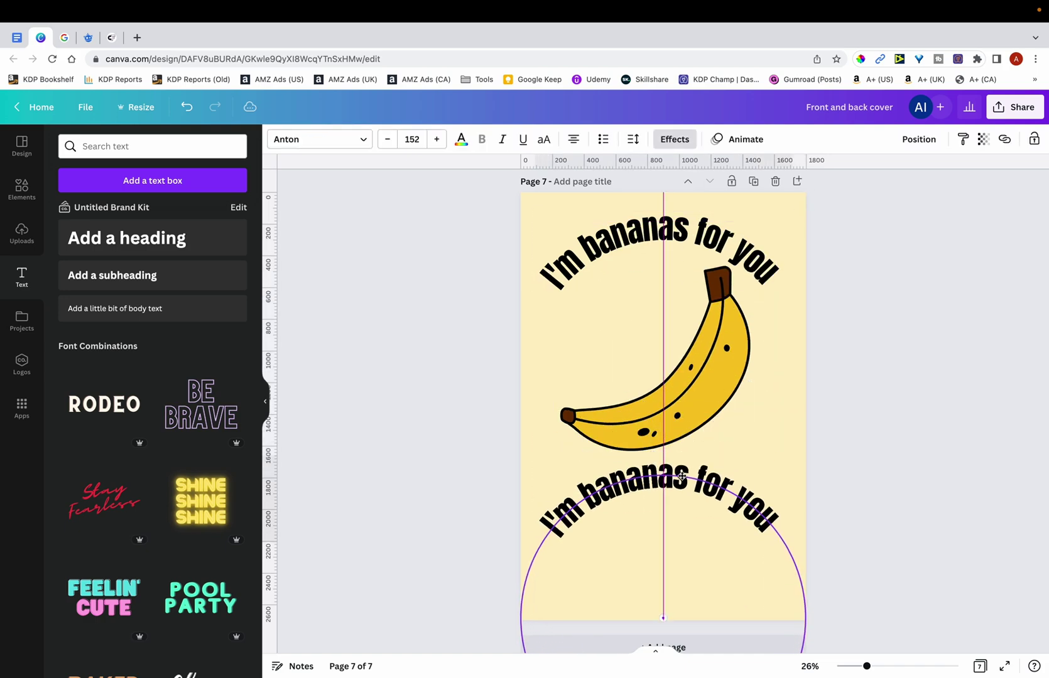
pyautogui.doubleClick(643, 477)
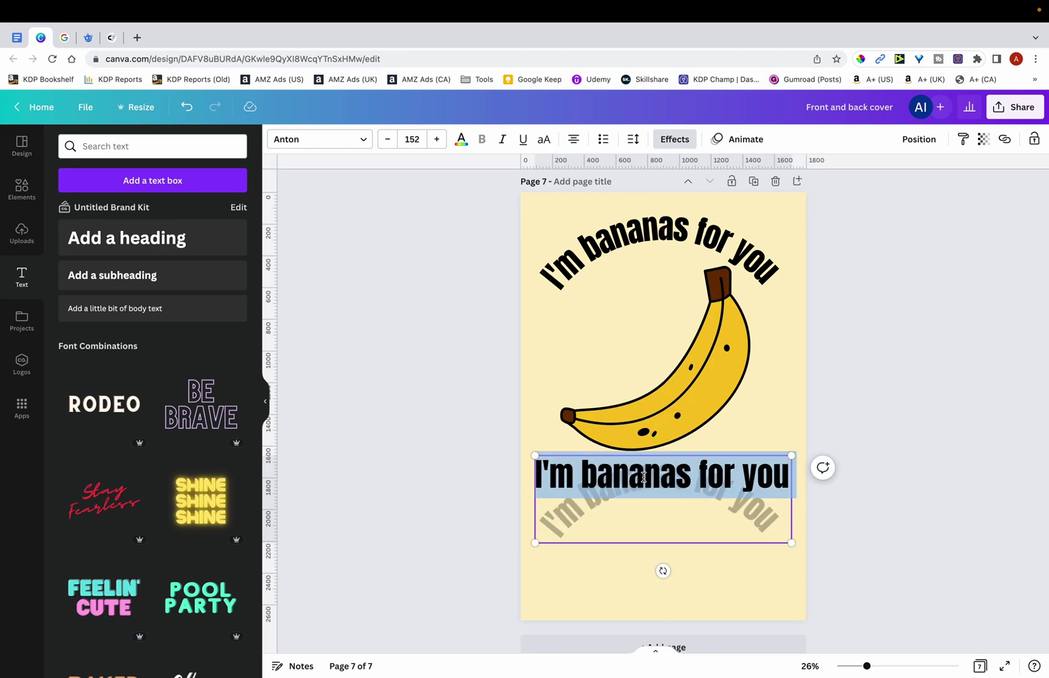
pyautogui.write('Le')
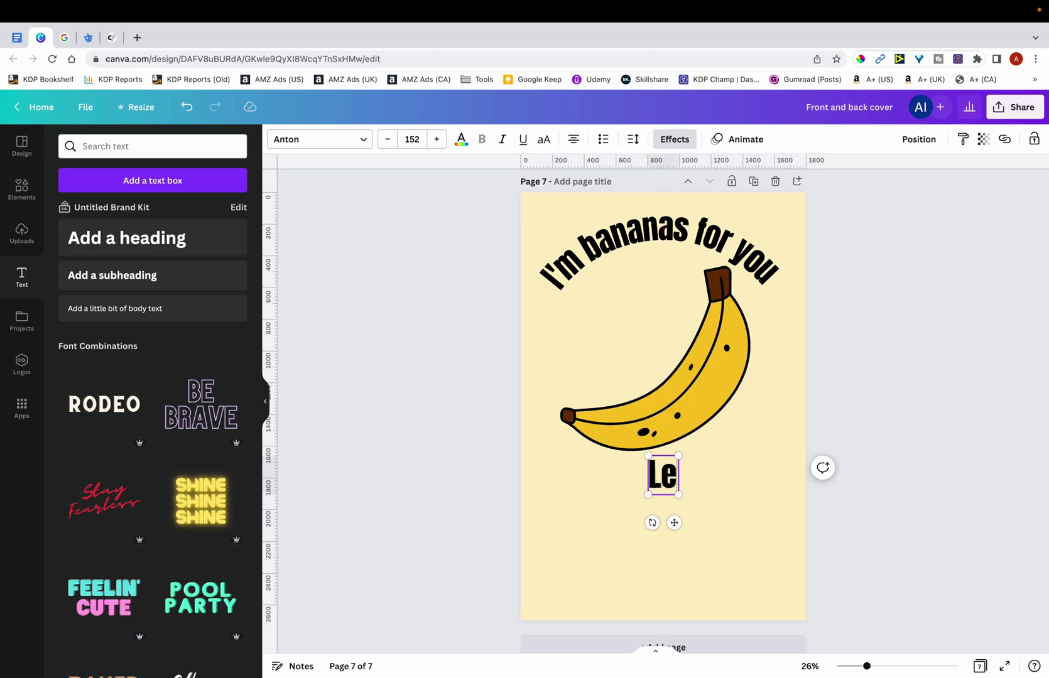
pyautogui.write("t's never split")
pyautogui.press('Escape')
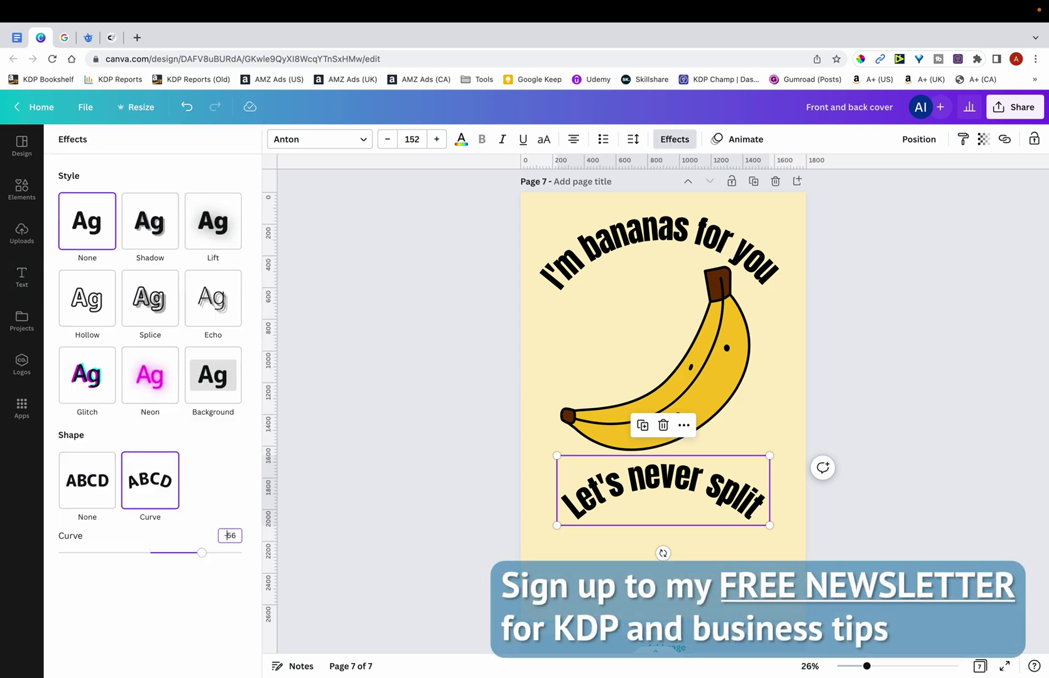
pyautogui.write('-')
pyautogui.click(920, 377)
# - Shrink and centre the banana between the lines, and move 'Let's never split' up
pyautogui.click(751, 326)
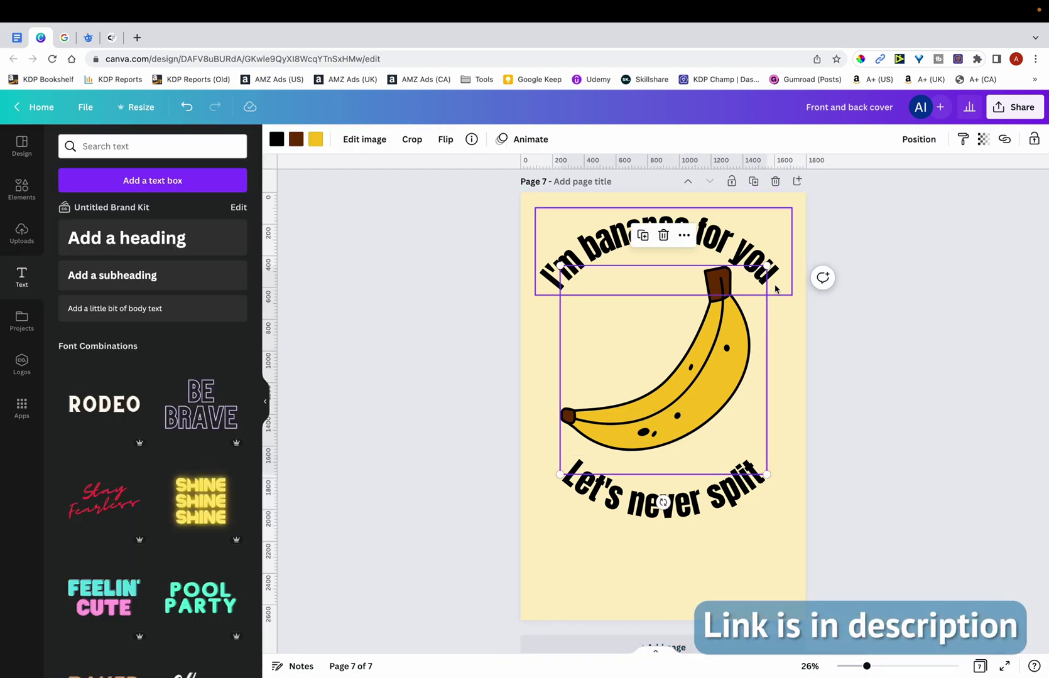
pyautogui.moveTo(767, 265); pyautogui.dragTo(746, 285)
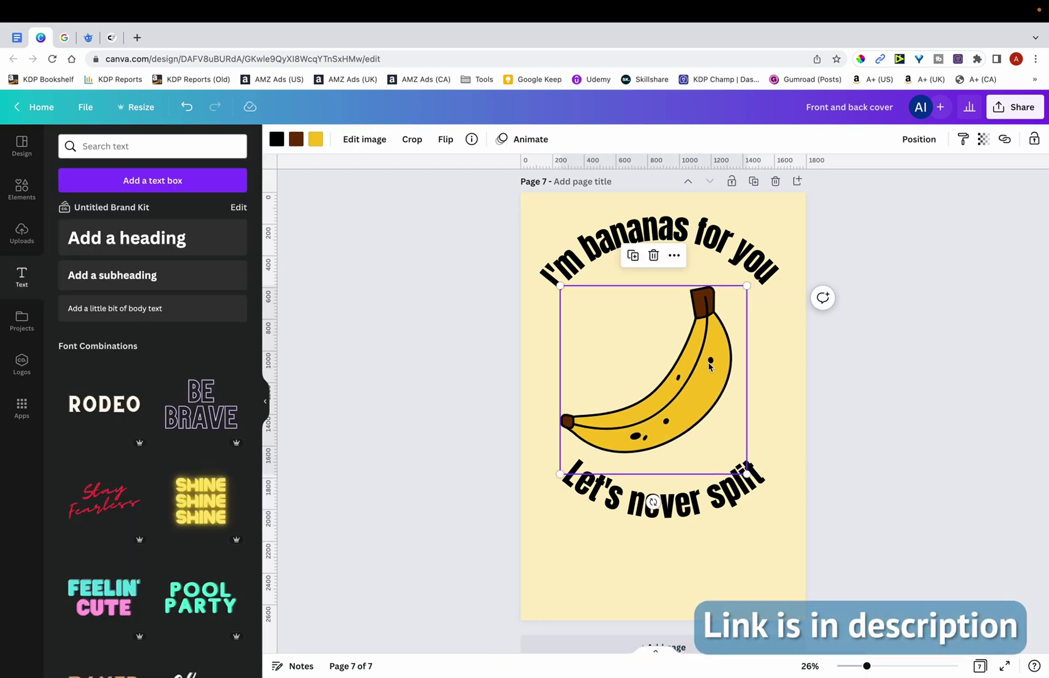
pyautogui.moveTo(708, 366); pyautogui.dragTo(718, 346)
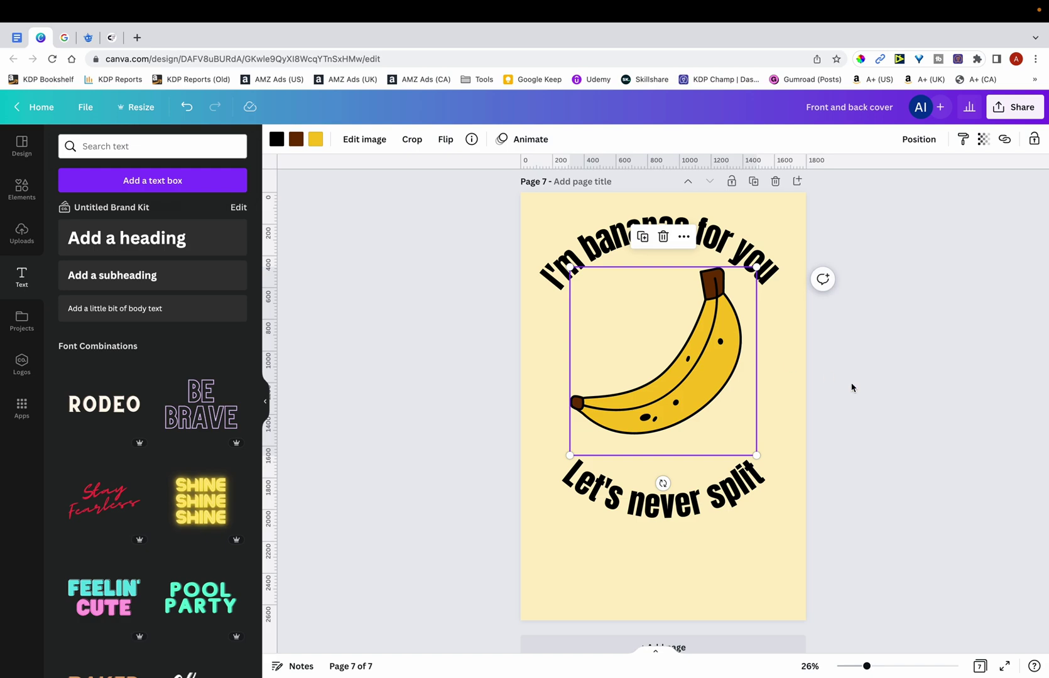
pyautogui.click(851, 387)
pyautogui.moveTo(738, 493); pyautogui.dragTo(737, 462)
# - Select the banana and both curved lines and move them down together
pyautogui.scroll(10, 898, 379)
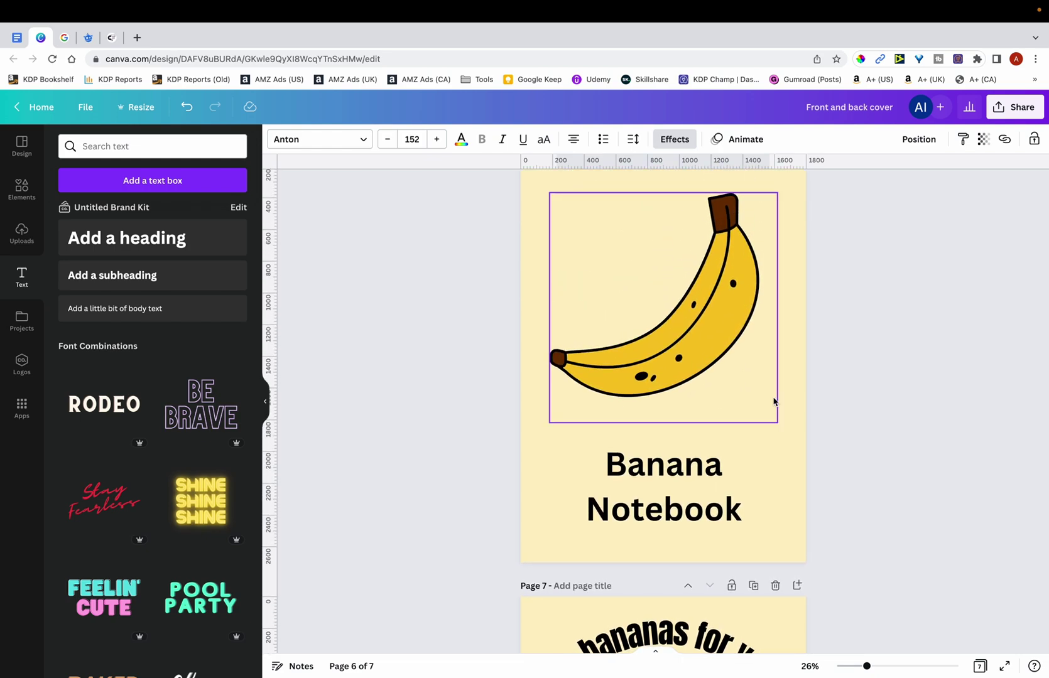
pyautogui.scroll(-8, 773, 402)
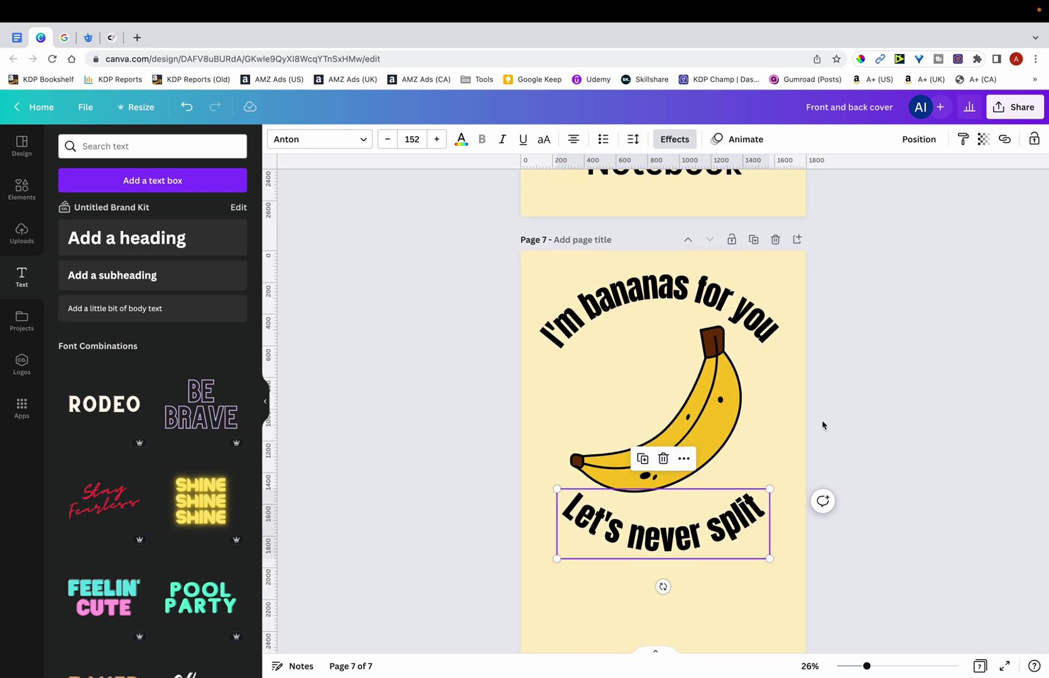
pyautogui.click(860, 312)
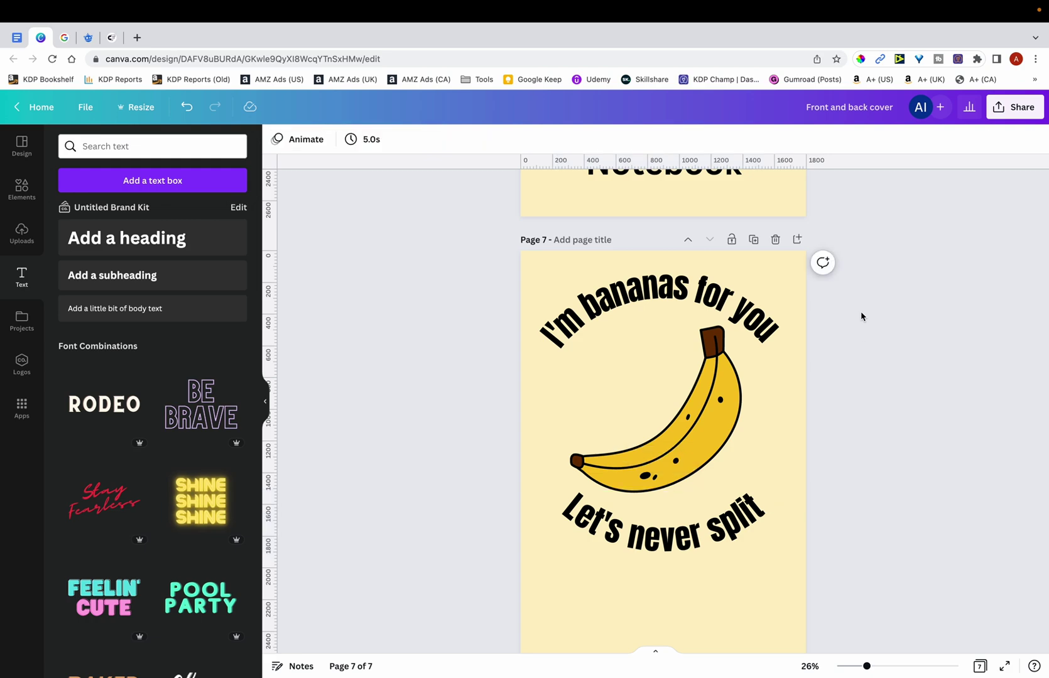
pyautogui.moveTo(859, 312); pyautogui.dragTo(650, 535)
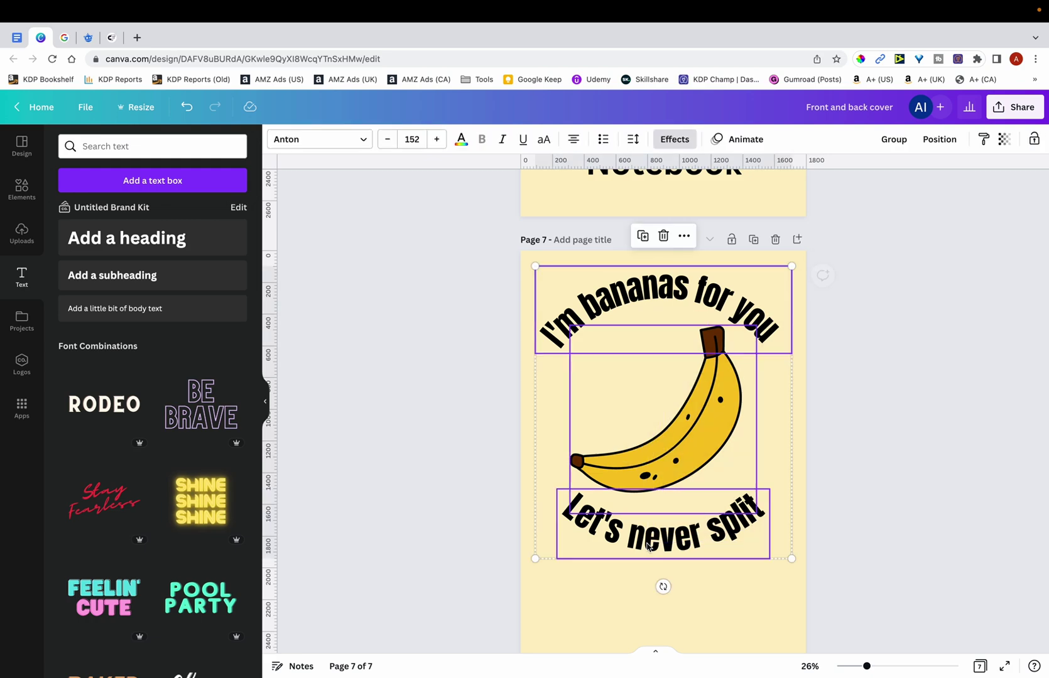
pyautogui.scroll(-2, 706, 390)
pyautogui.moveTo(706, 390); pyautogui.dragTo(701, 440)
# - Ungroup the elements and snap 'Let's never split' to the page's centre line
pyautogui.click(732, 499)
pyautogui.press('super+shift+g')
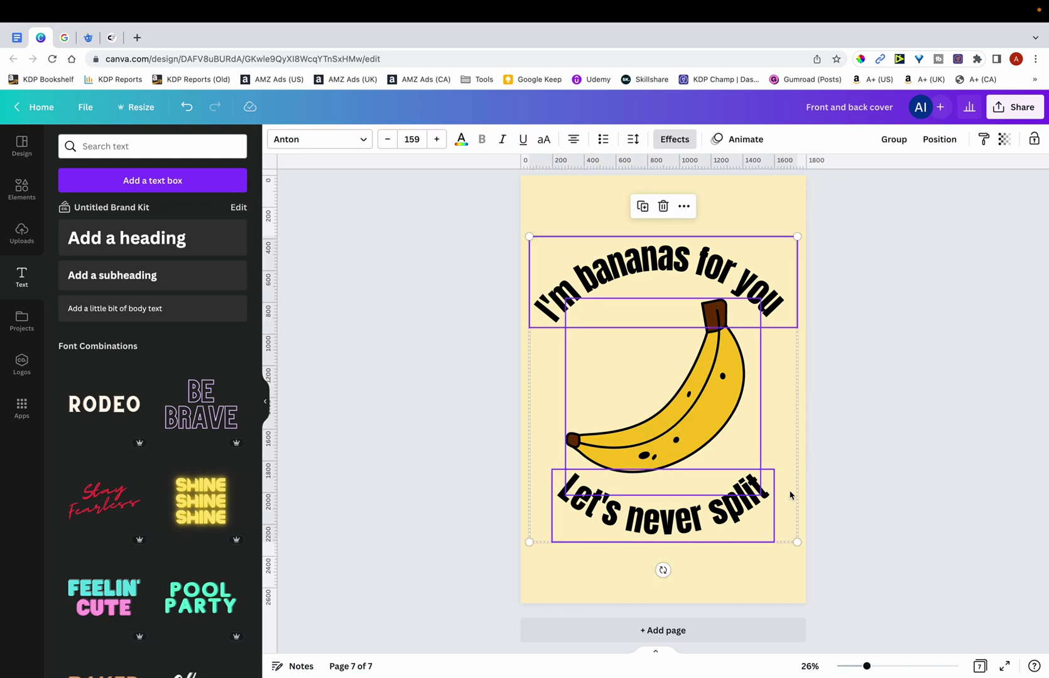
pyautogui.click(1030, 469)
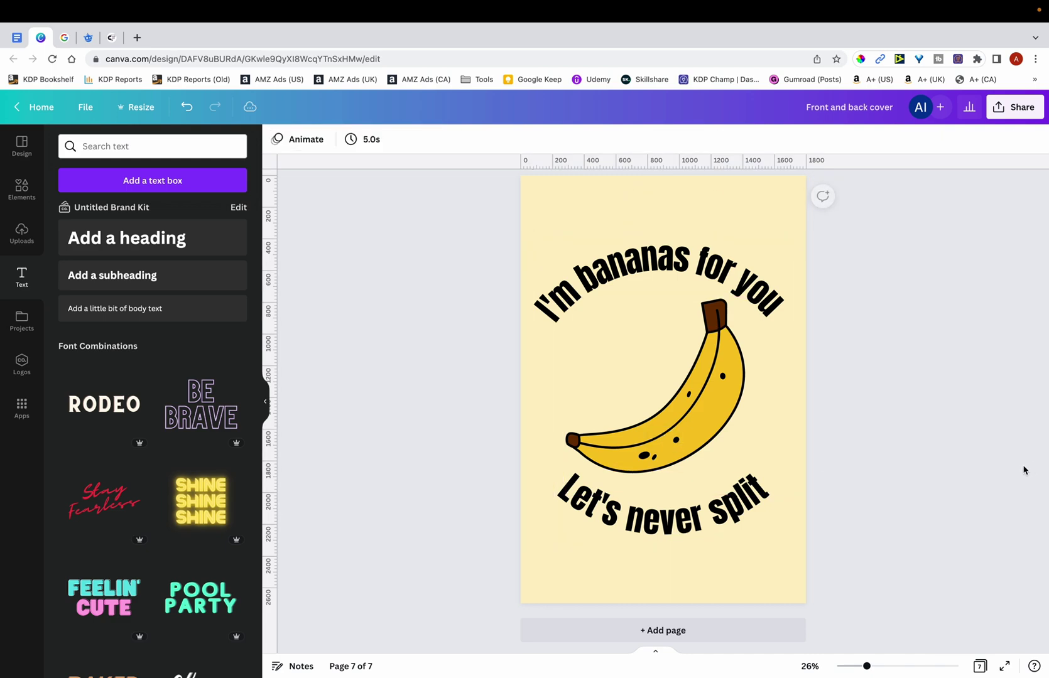
pyautogui.click(703, 531)
pyautogui.moveTo(703, 530); pyautogui.dragTo(704, 528)
# - Change the banana's yellow to a custom #F8CA30
pyautogui.click(756, 302)
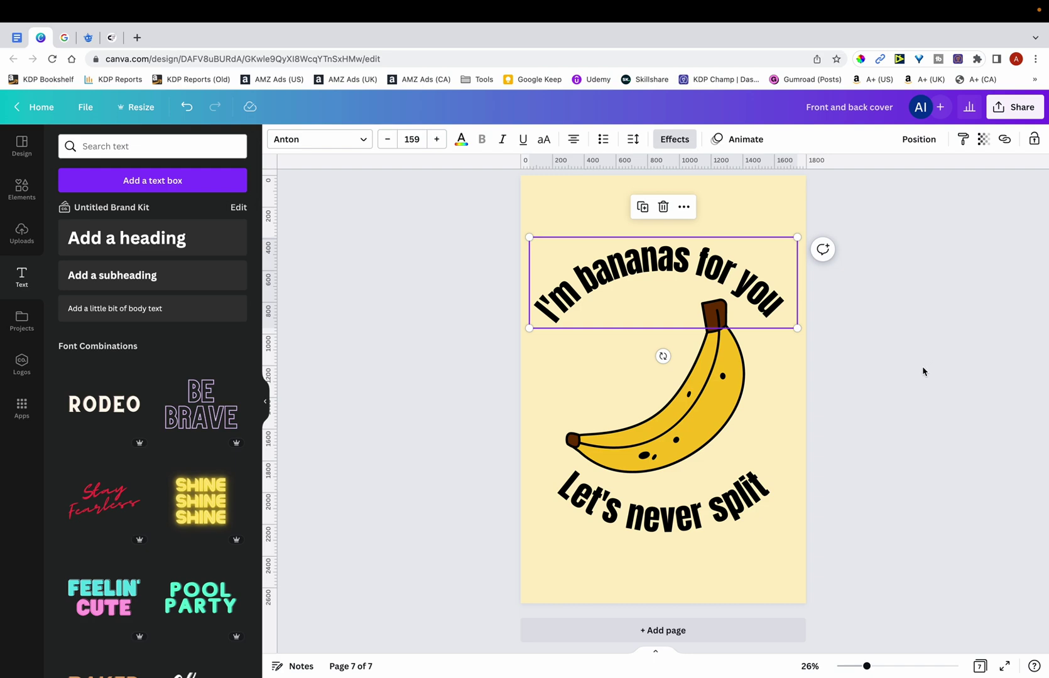
pyautogui.click(742, 394)
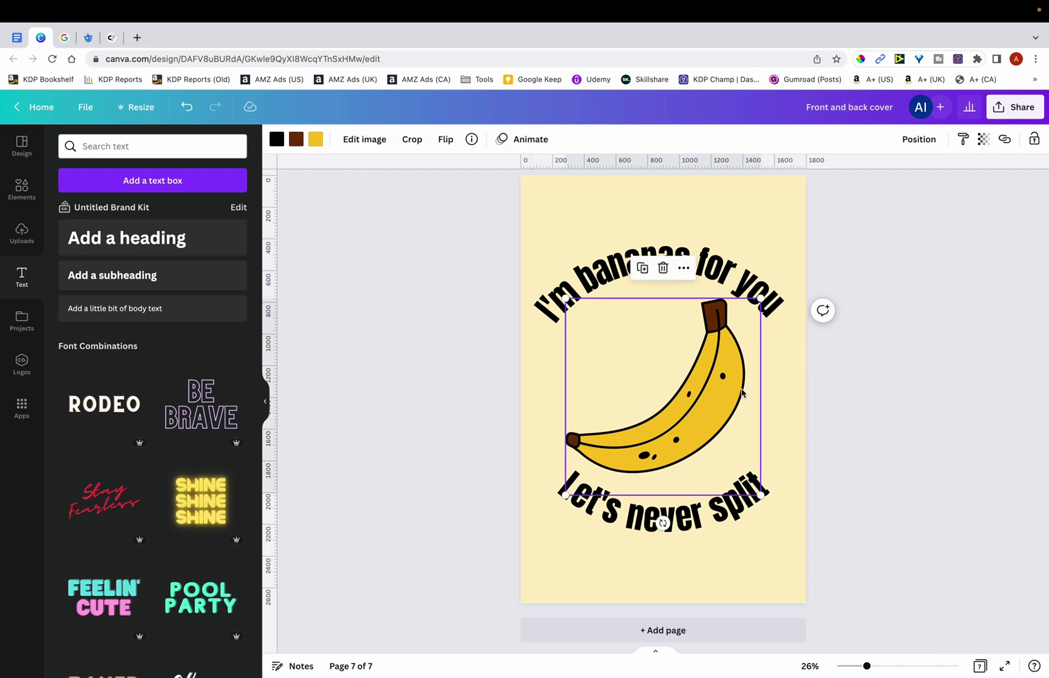
pyautogui.click(316, 139)
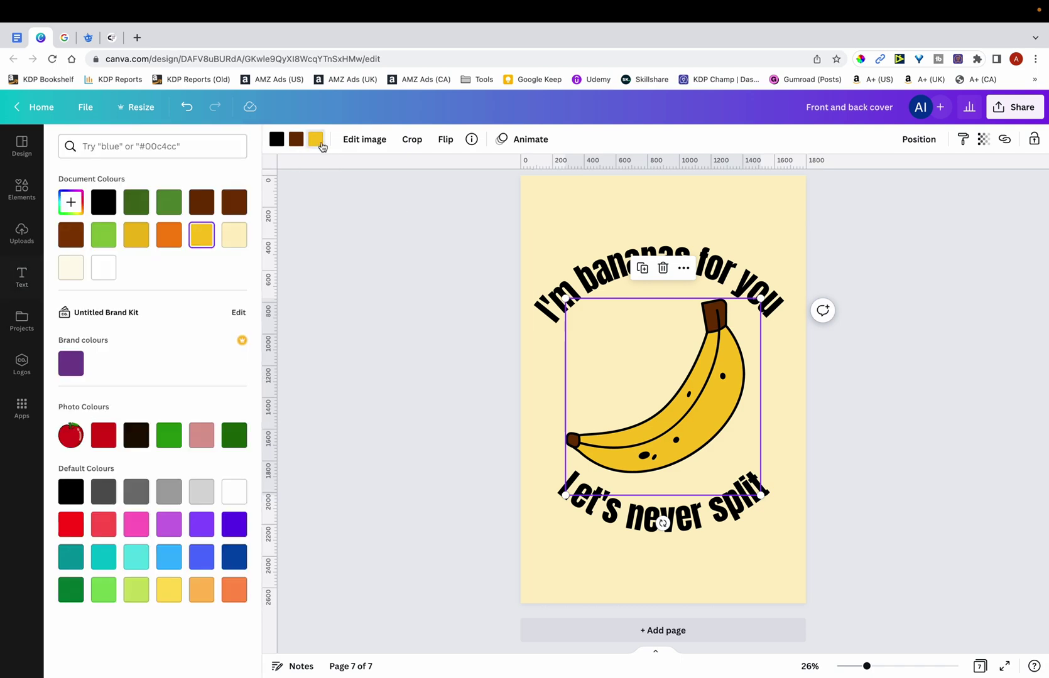
pyautogui.click(72, 208)
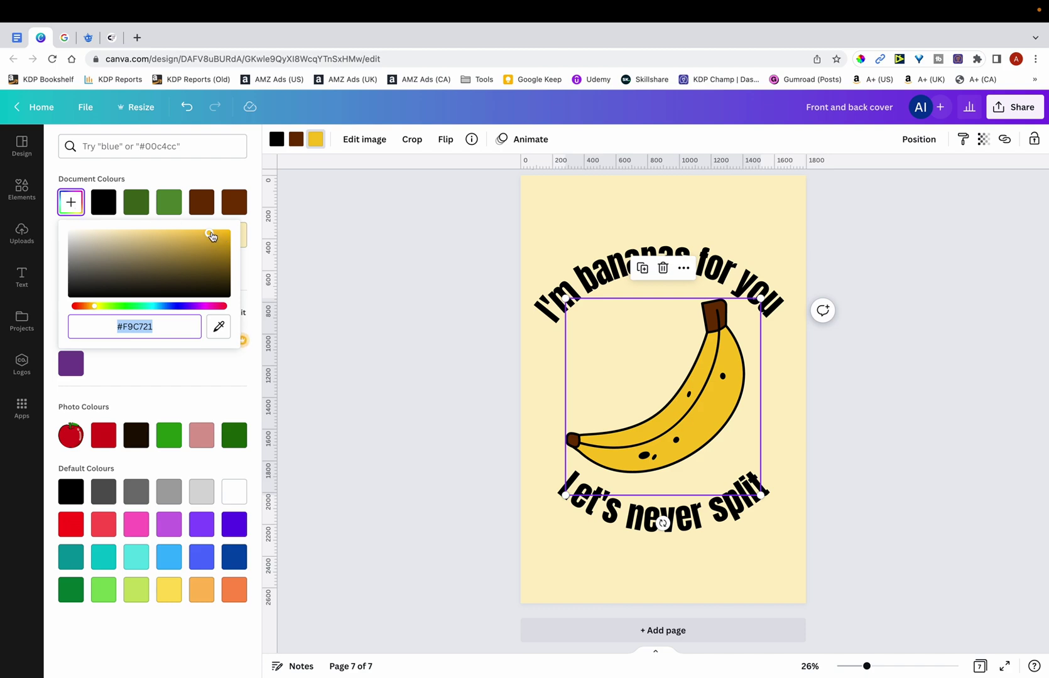
pyautogui.click(209, 233)
pyautogui.moveTo(194, 233)
pyautogui.mouseDown()
pyautogui.moveTo(171, 233)
pyautogui.moveTo(196, 233)
pyautogui.mouseUp()
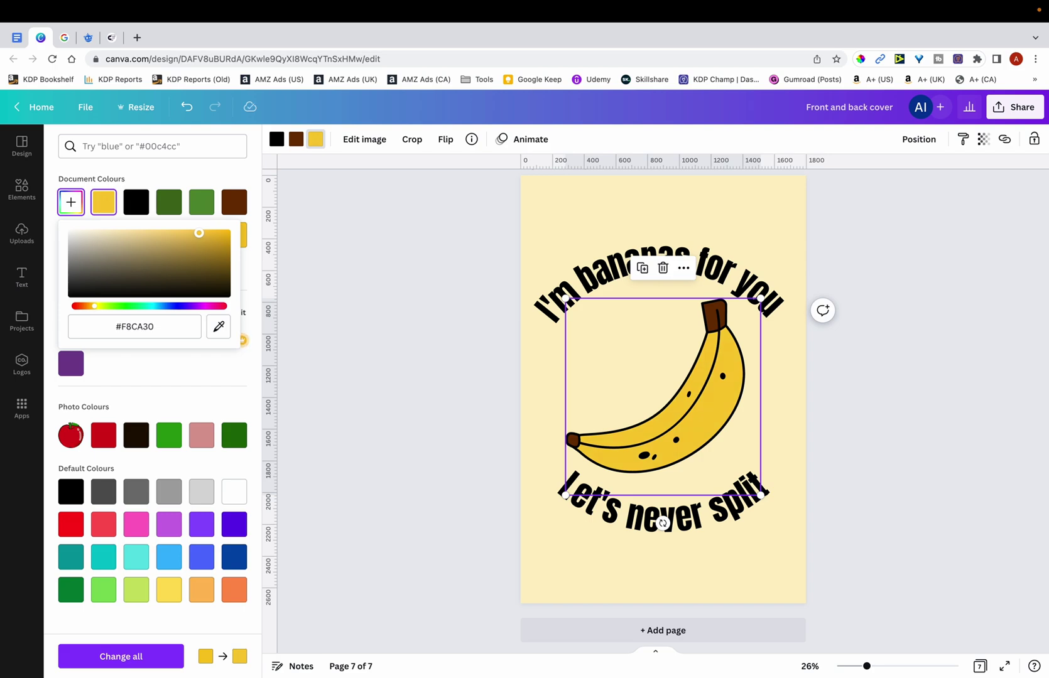
pyautogui.click(198, 234)
# - Recolour the banana's stem and tip to the lighter brown #944104
pyautogui.click(293, 146)
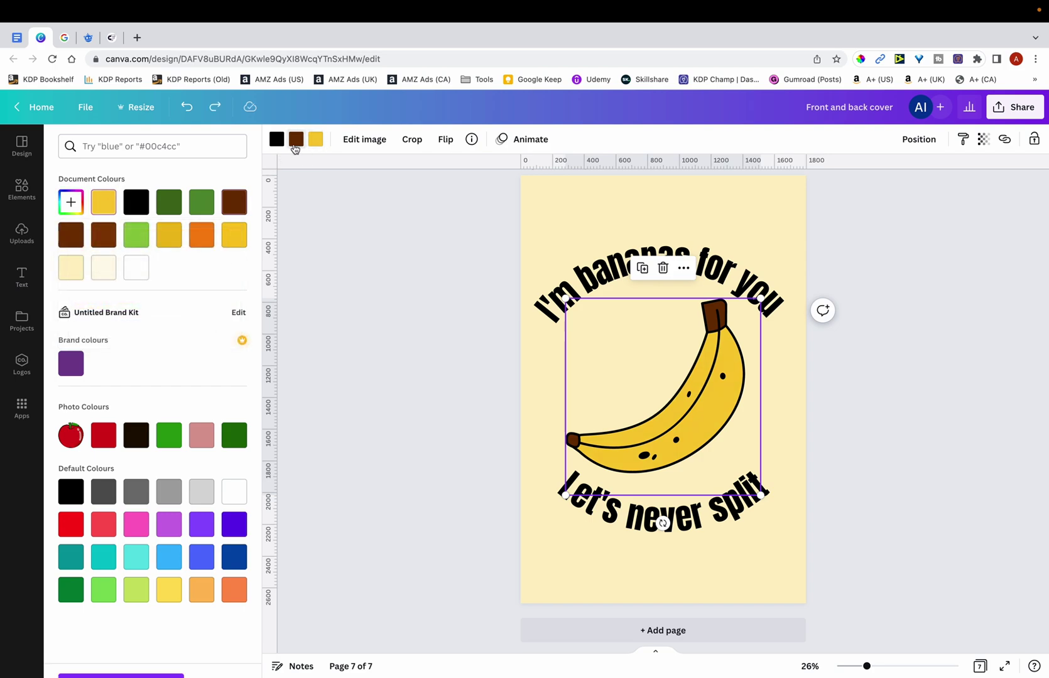
pyautogui.click(69, 205)
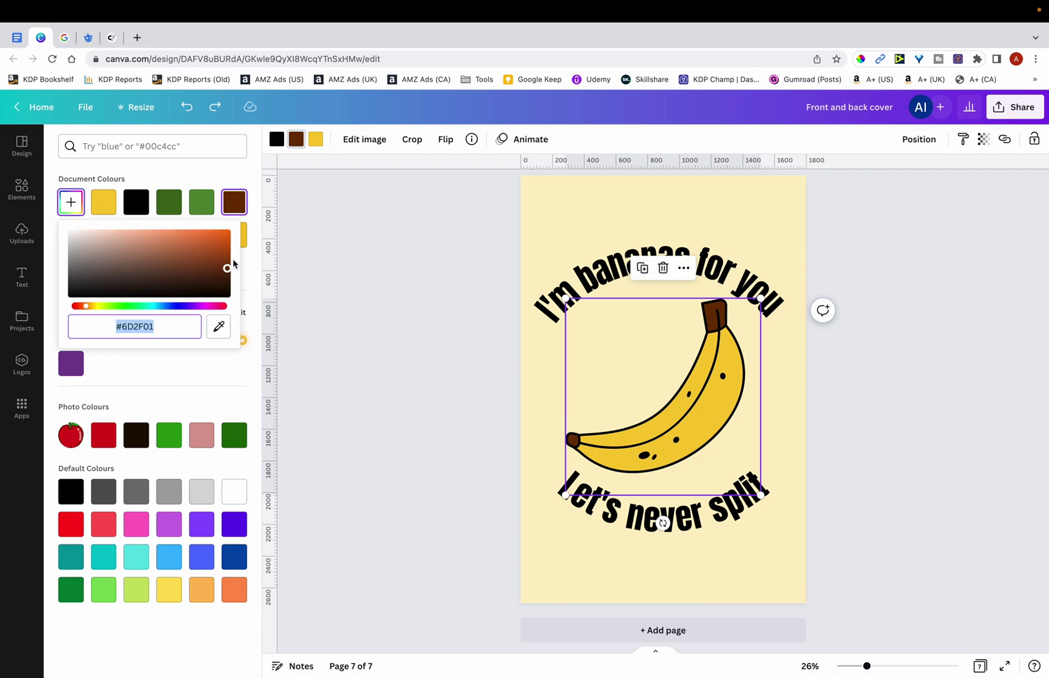
pyautogui.moveTo(227, 271); pyautogui.dragTo(225, 255)
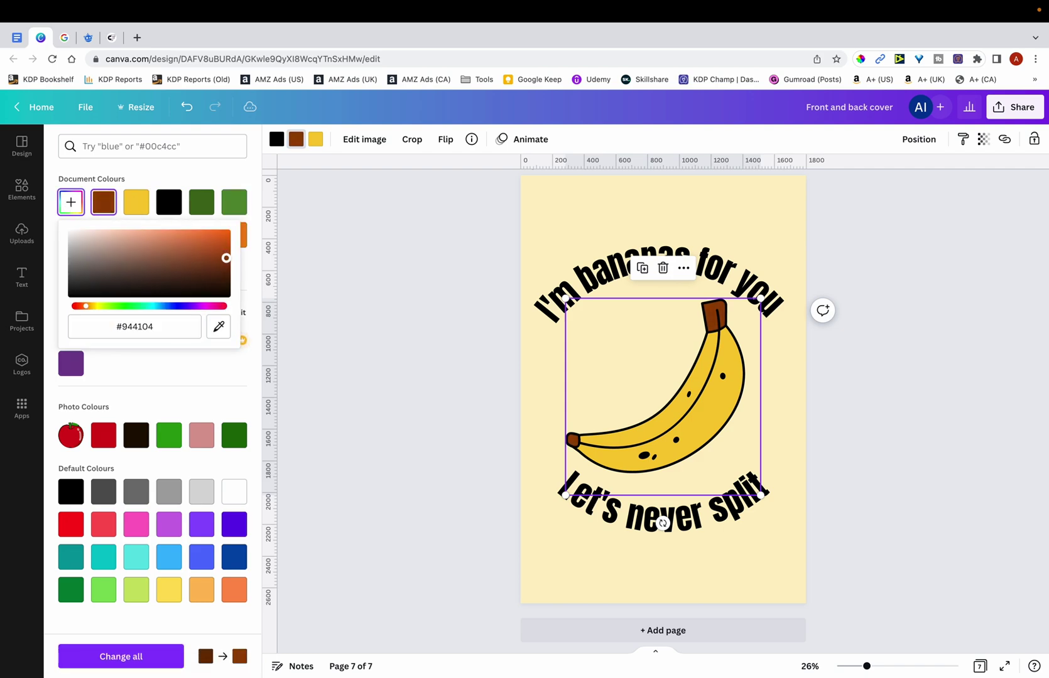
pyautogui.click(409, 324)
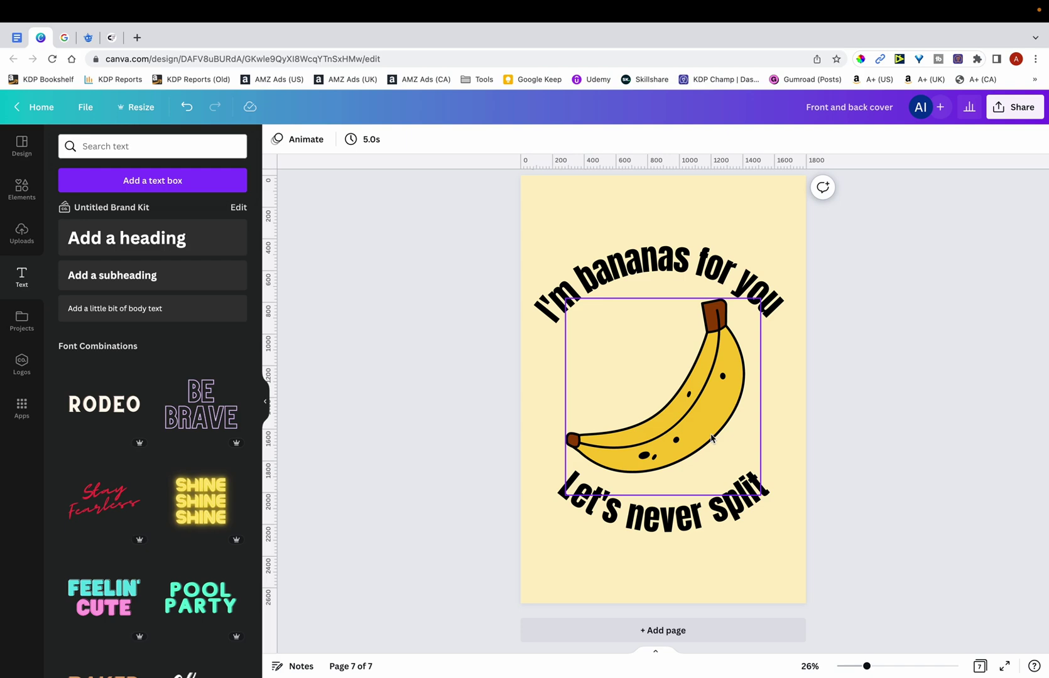
pyautogui.scroll(7, 719, 425)
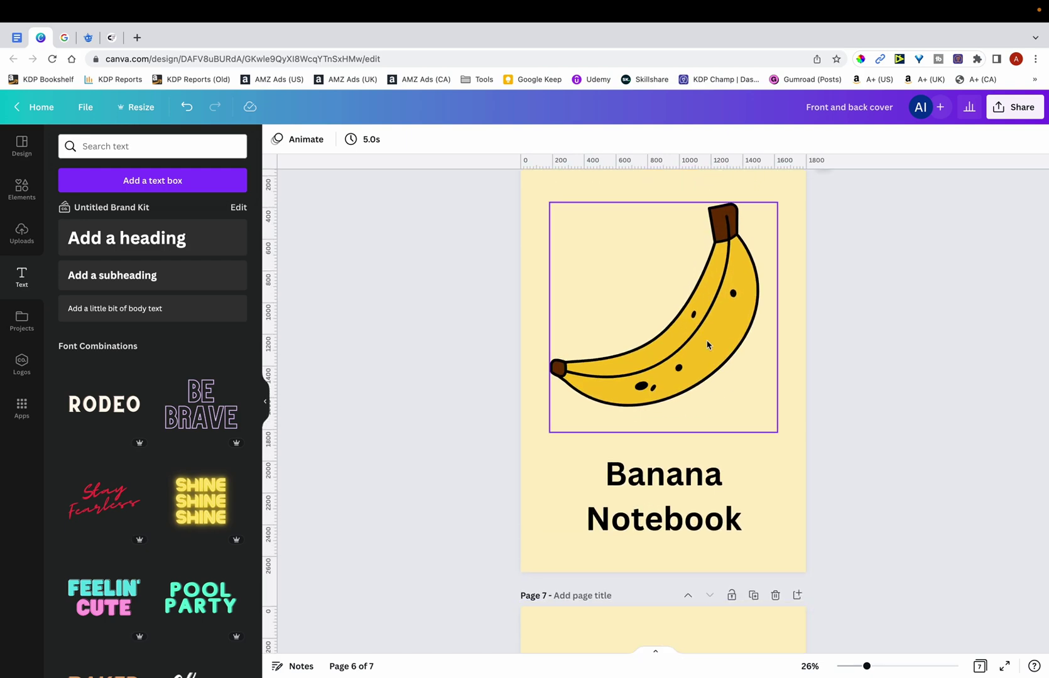
pyautogui.scroll(-7, 707, 345)
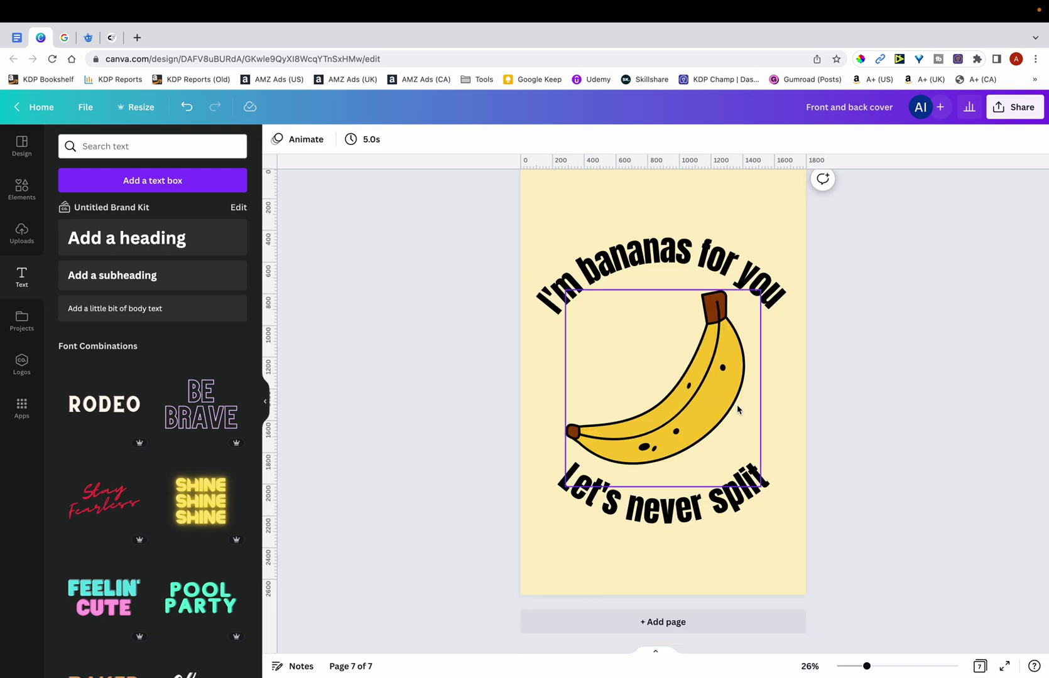
pyautogui.scroll(5, 722, 398)
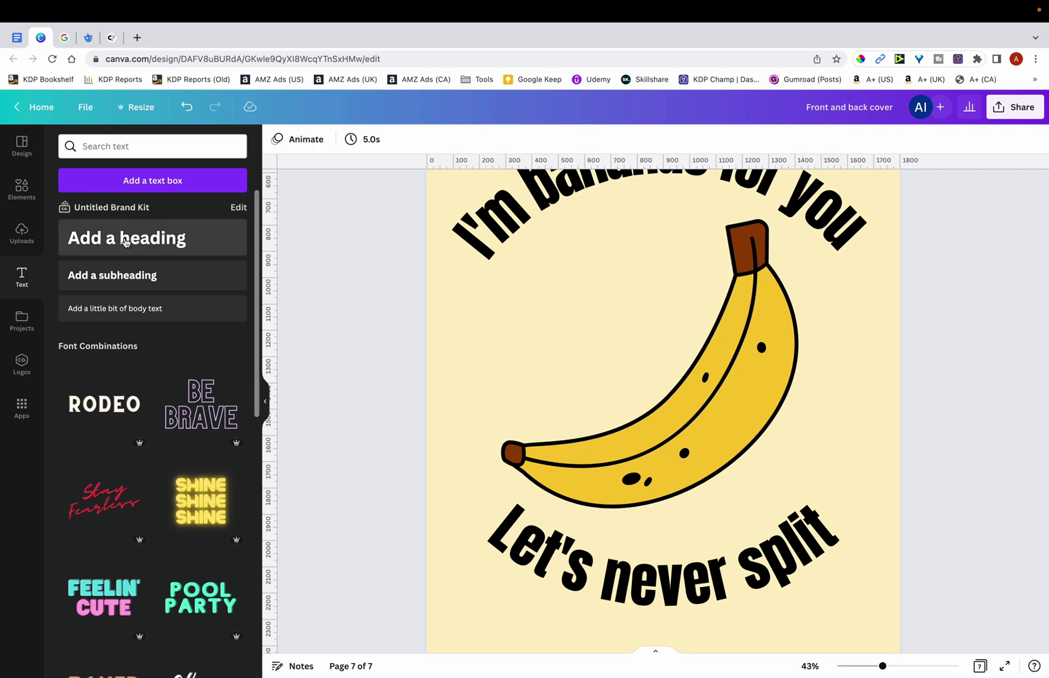
# - Add a small circle filled with the banana yellow and place it over one spot
pyautogui.click(22, 189)
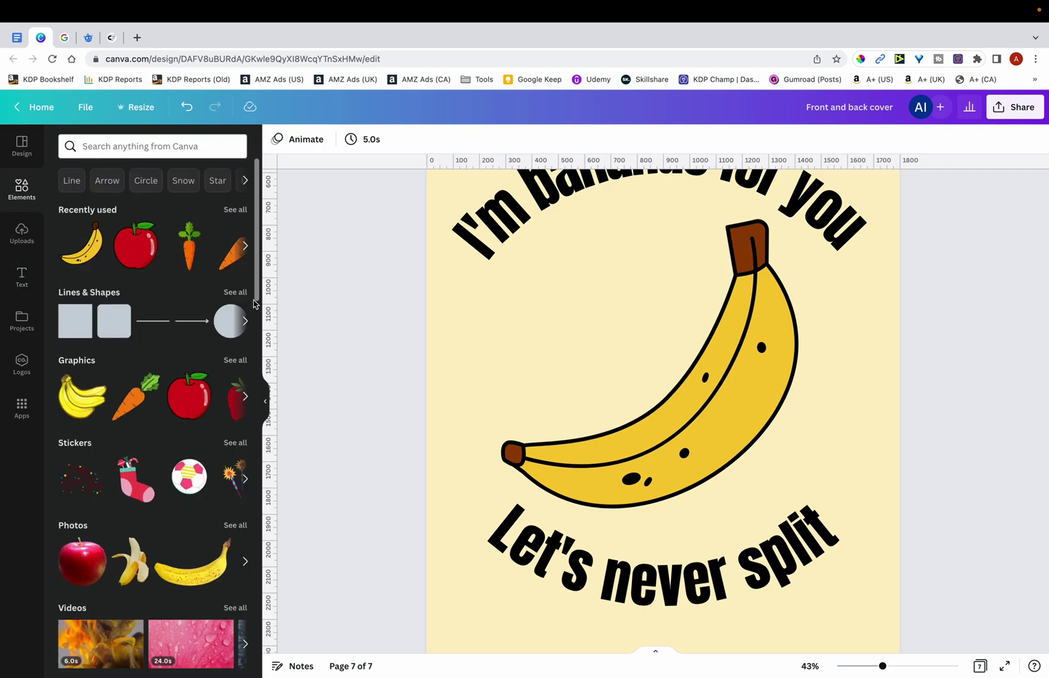
pyautogui.click(230, 321)
pyautogui.click(712, 342)
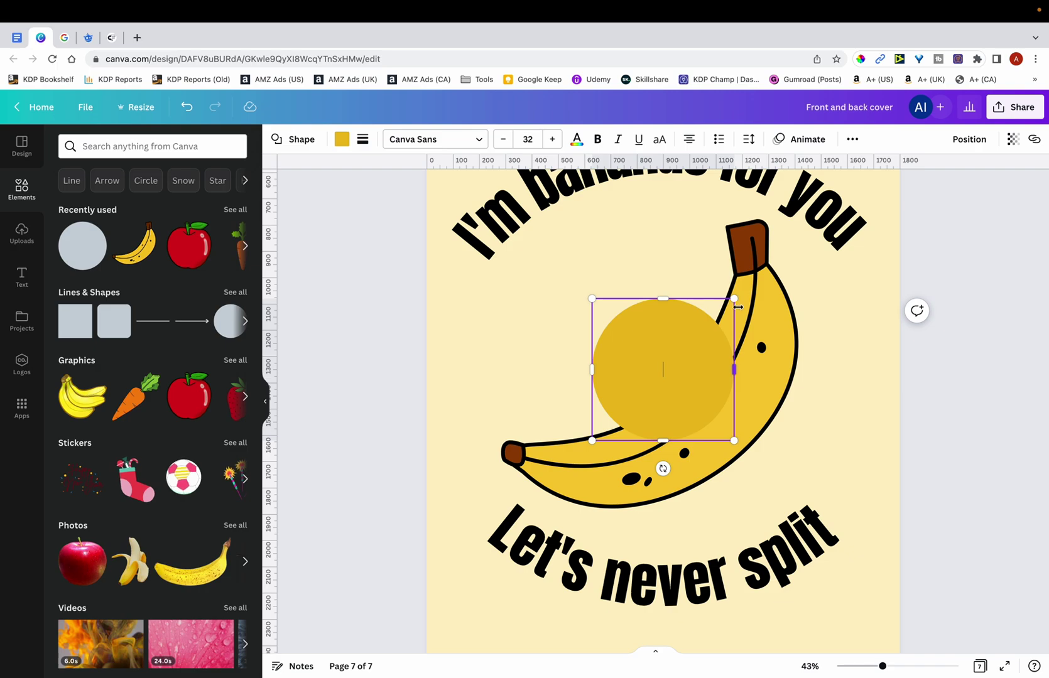
pyautogui.moveTo(734, 299); pyautogui.dragTo(663, 369)
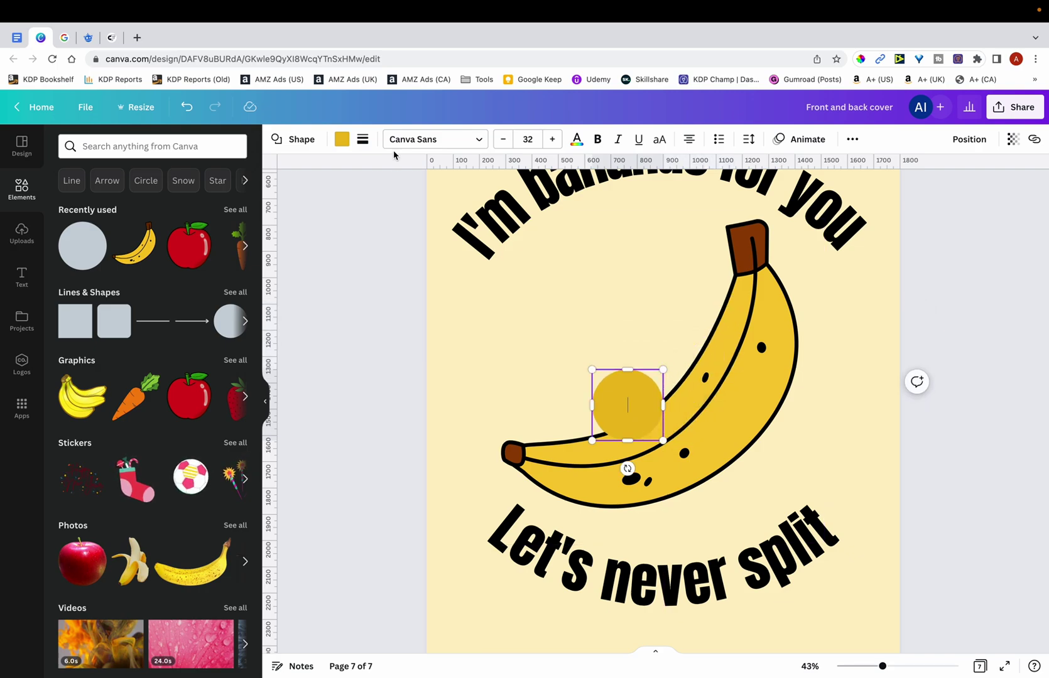
pyautogui.click(342, 139)
pyautogui.click(73, 272)
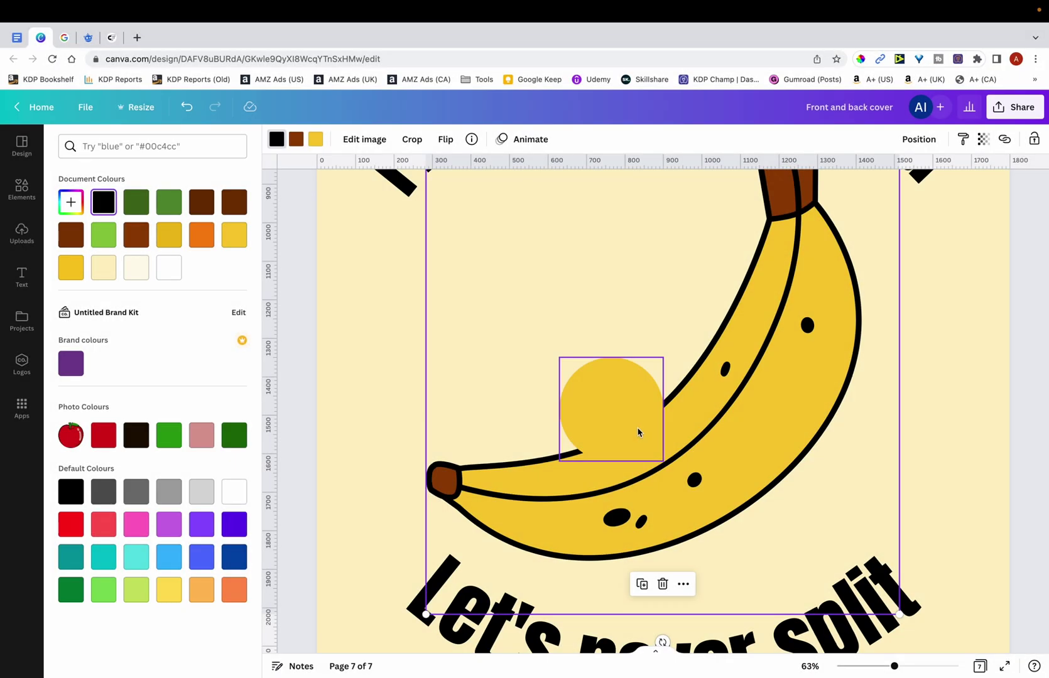
pyautogui.moveTo(639, 428); pyautogui.dragTo(729, 476)
pyautogui.moveTo(755, 405); pyautogui.dragTo(810, 339)
# - Duplicate the yellow patch and move the copy over another spot
pyautogui.click(681, 431)
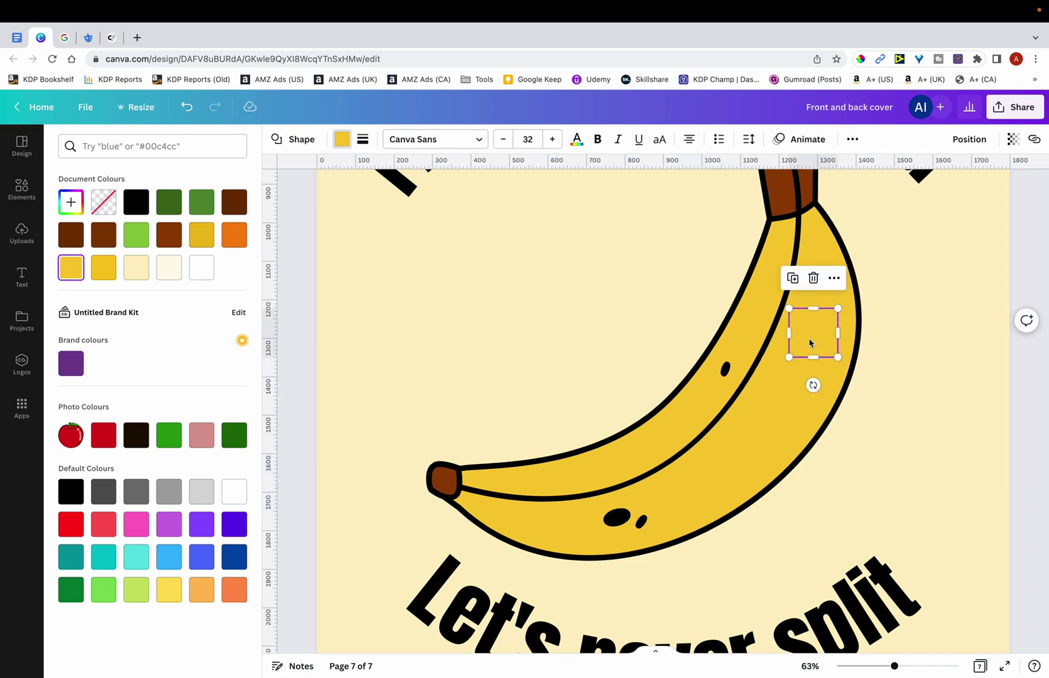
pyautogui.click(791, 279)
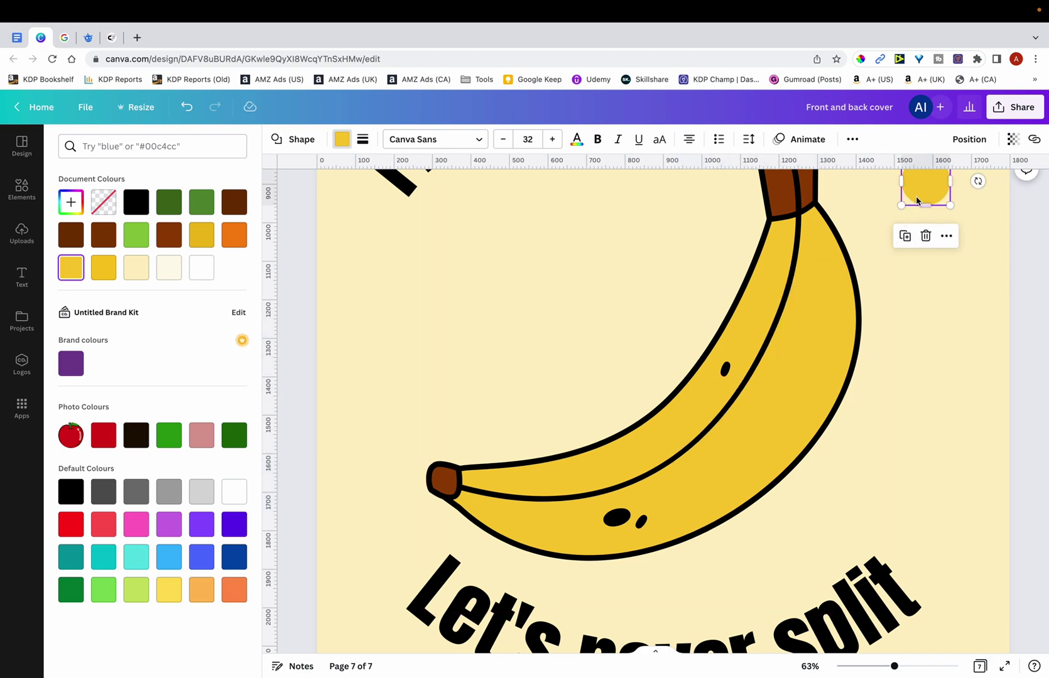
pyautogui.moveTo(925, 189); pyautogui.dragTo(628, 528)
pyautogui.scroll(-5, 628, 570)
pyautogui.press('Escape')
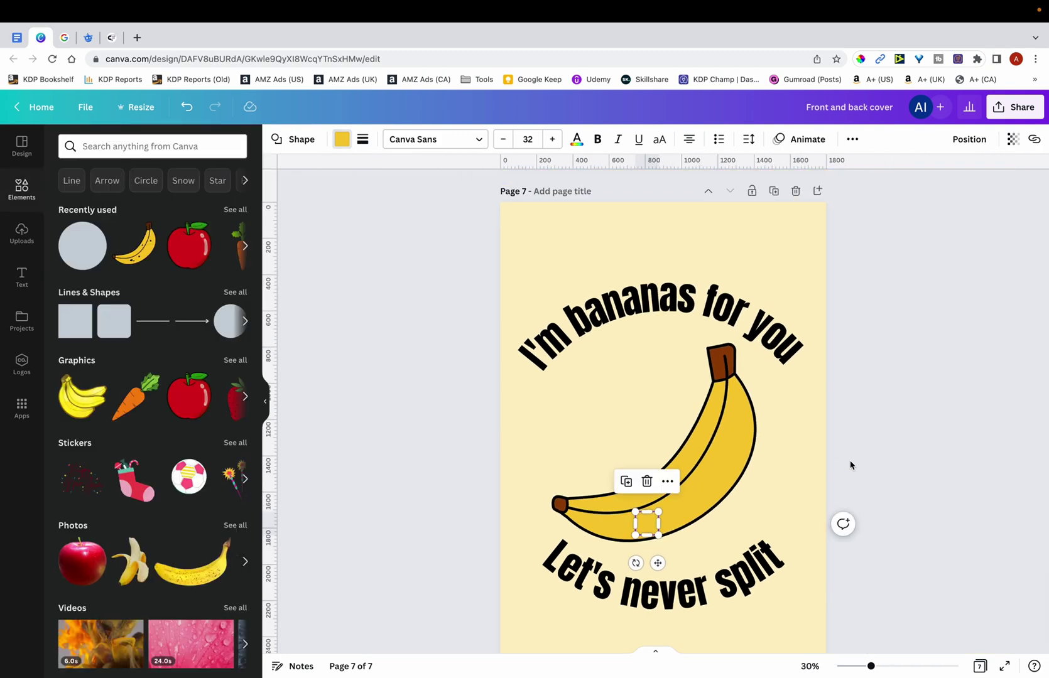
pyautogui.click(871, 463)
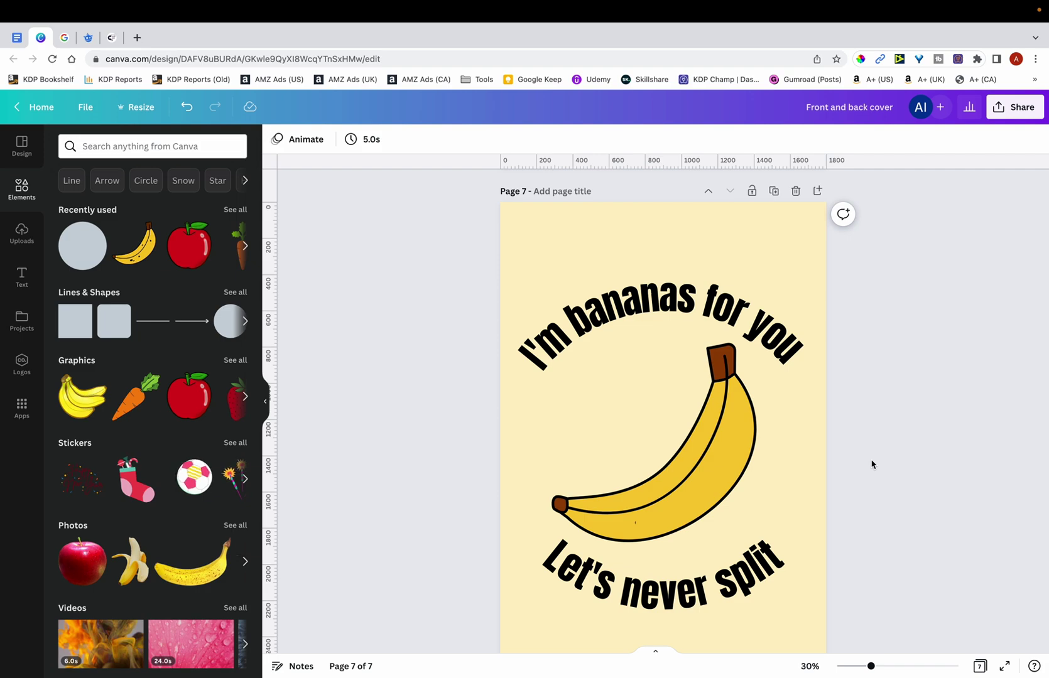
pyautogui.scroll(10, 871, 464)
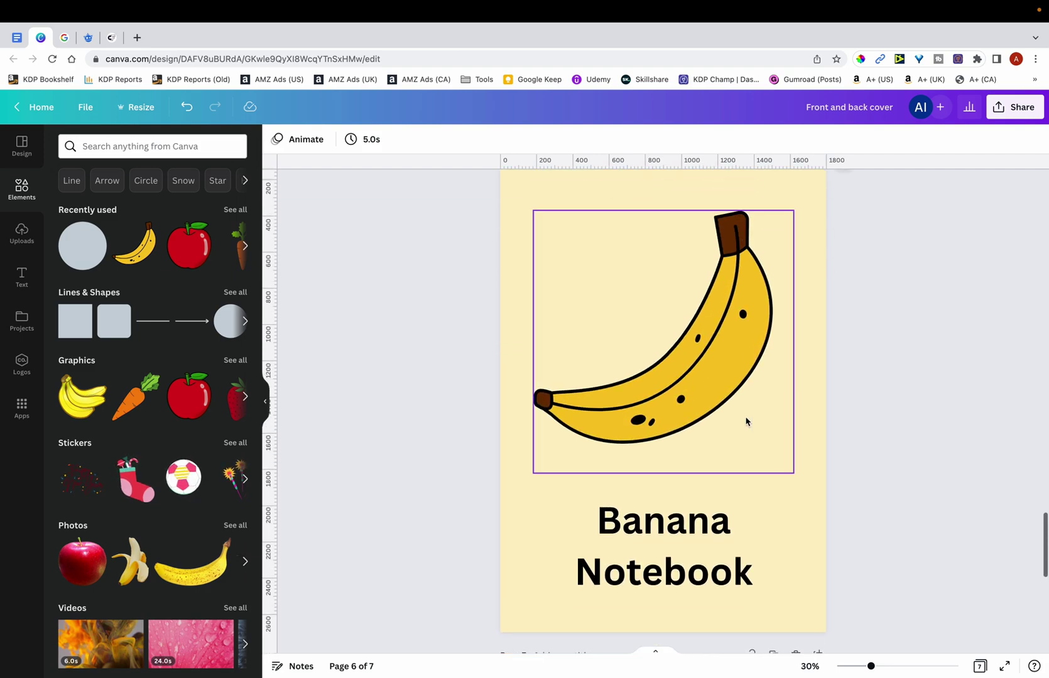
pyautogui.scroll(-10, 746, 421)
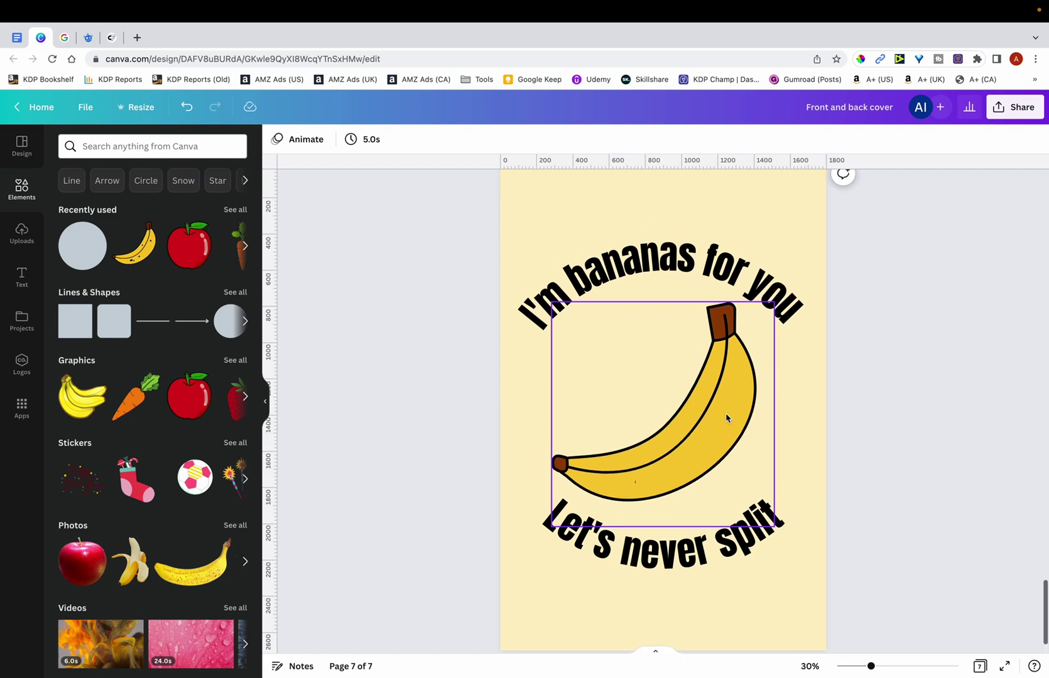
pyautogui.scroll(5, 728, 420)
pyautogui.scroll(2, 726, 417)
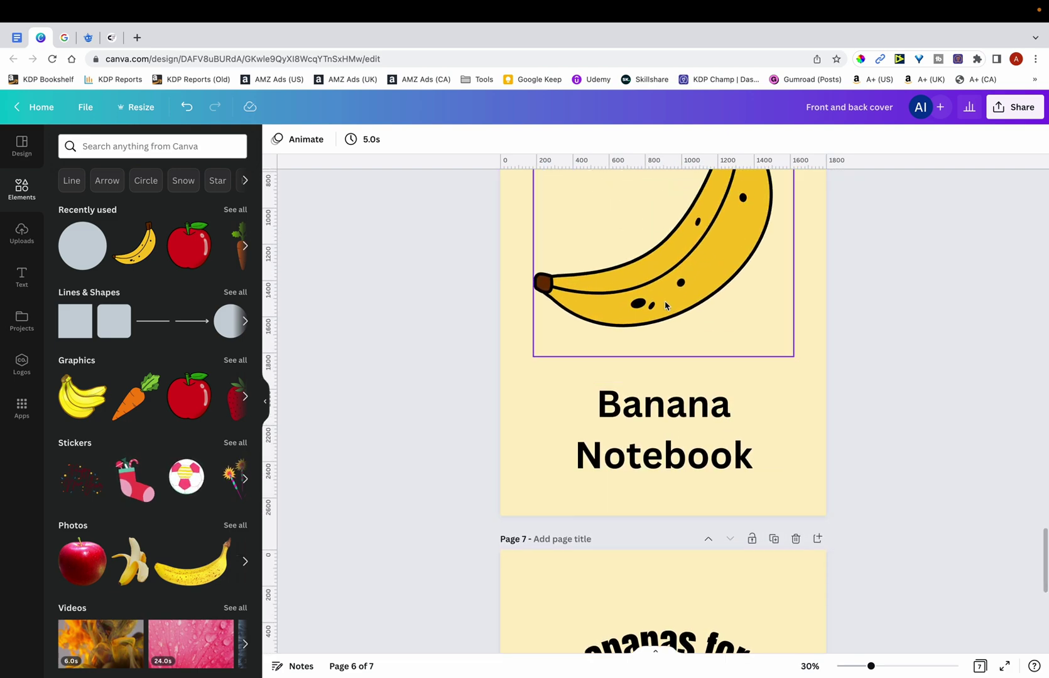
pyautogui.scroll(-6, 347, 291)
# - Add a black circle and shrink it to a small dot on the banana's lower-right edge
pyautogui.click(91, 251)
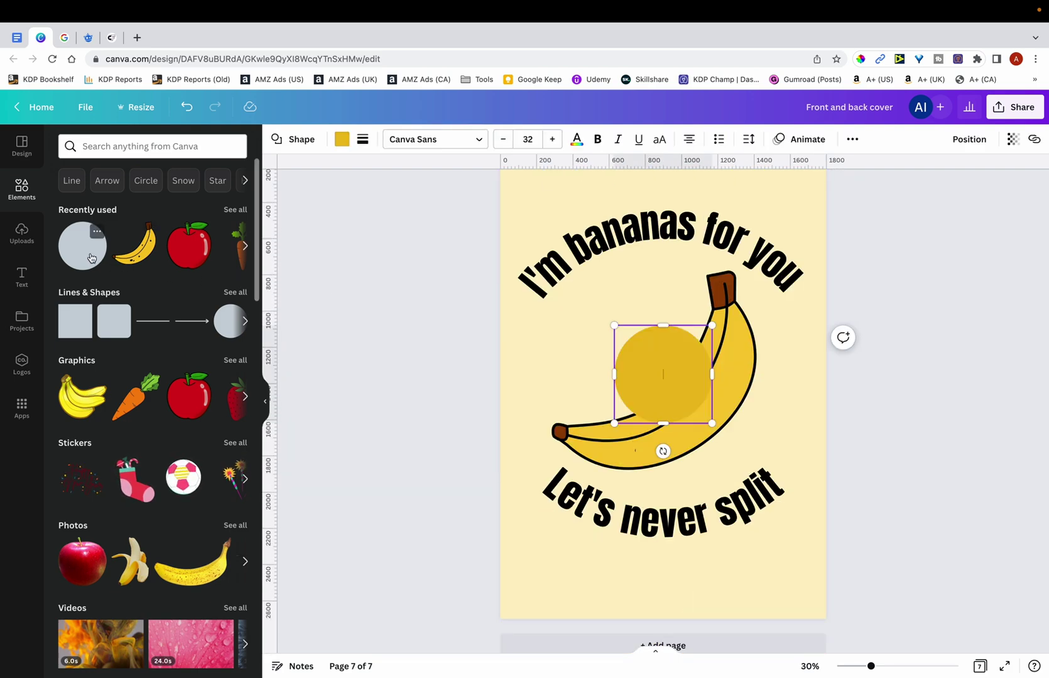
pyautogui.click(341, 139)
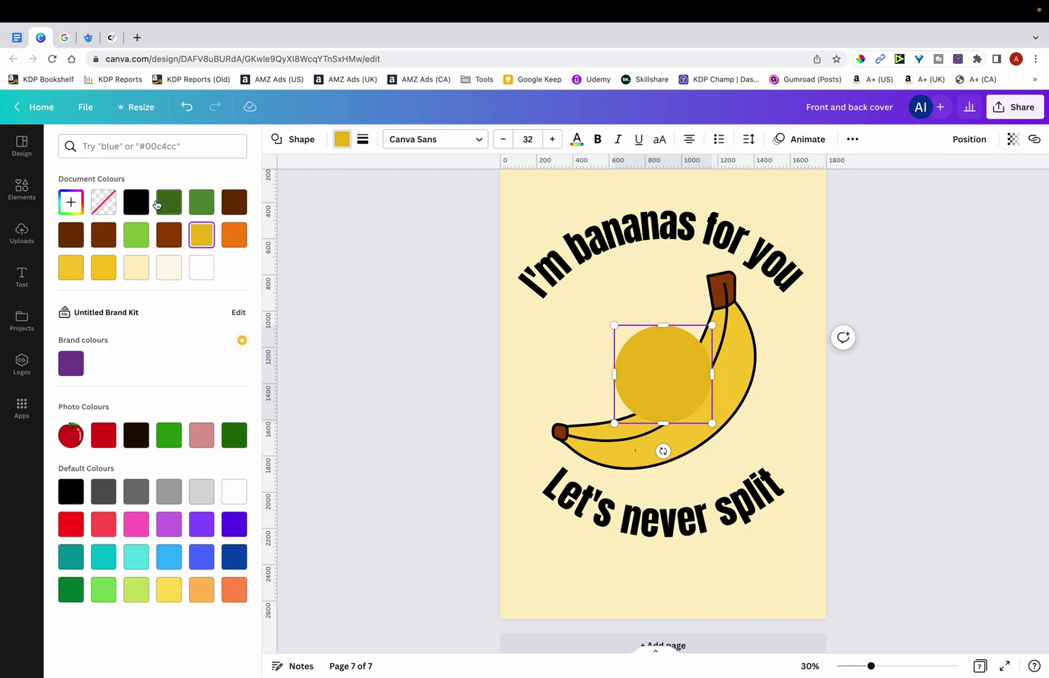
pyautogui.click(136, 202)
pyautogui.scroll(3, 722, 402)
pyautogui.moveTo(733, 292); pyautogui.dragTo(614, 412)
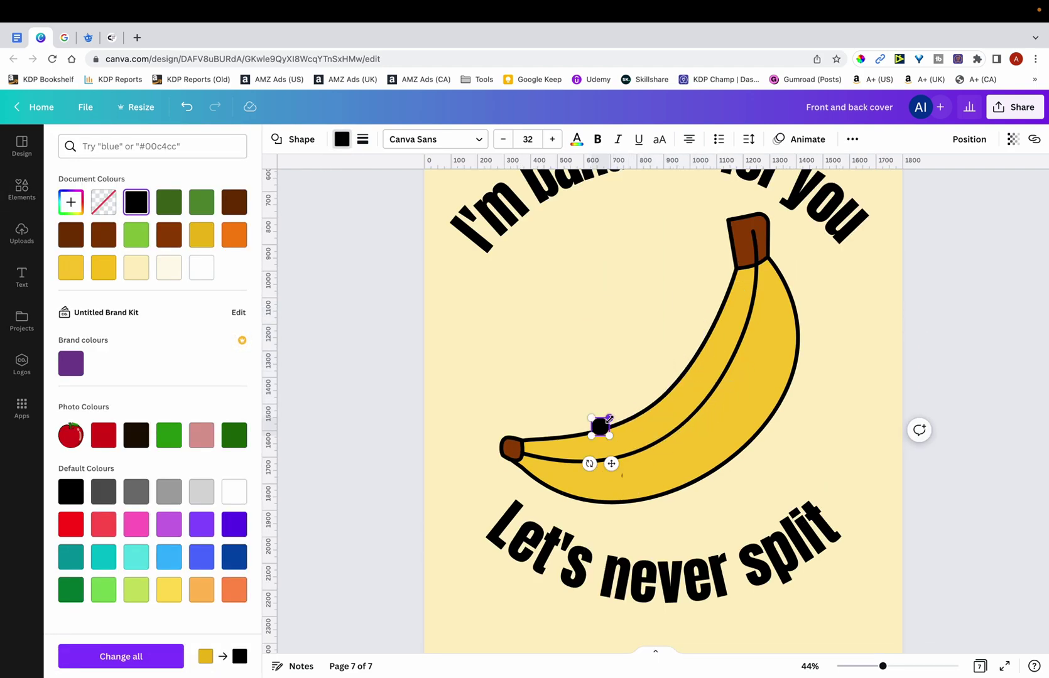
pyautogui.scroll(5, 648, 414)
pyautogui.moveTo(567, 482); pyautogui.dragTo(815, 518)
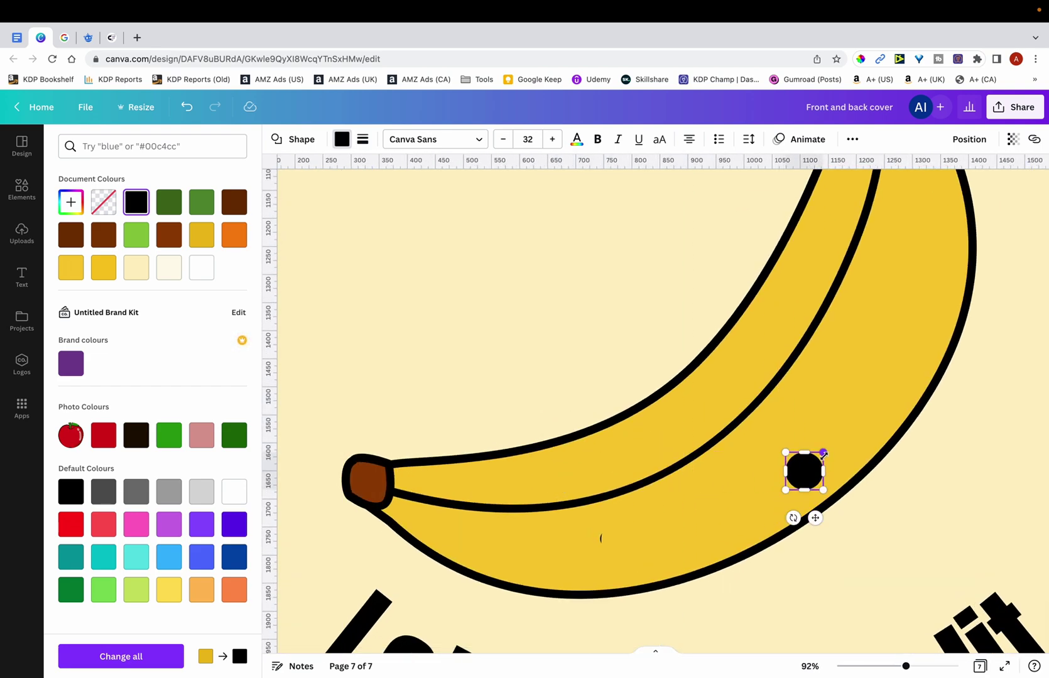
pyautogui.moveTo(823, 453); pyautogui.dragTo(797, 479)
# - Reposition the black dot and copy it several times into a cluster
pyautogui.click(600, 538)
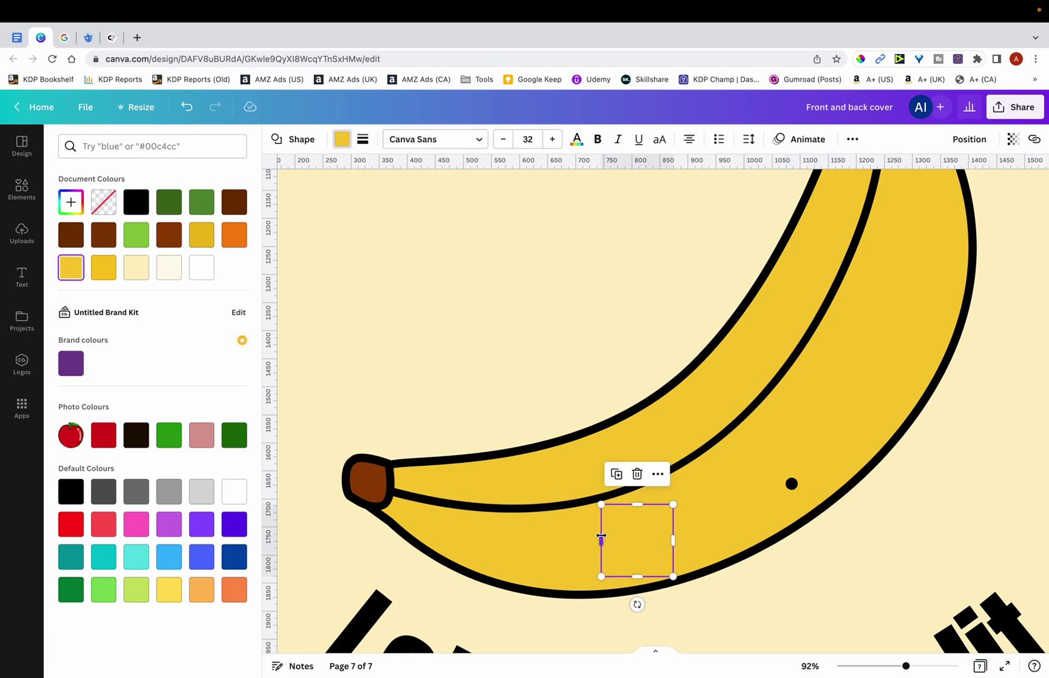
pyautogui.moveTo(596, 541); pyautogui.dragTo(593, 543)
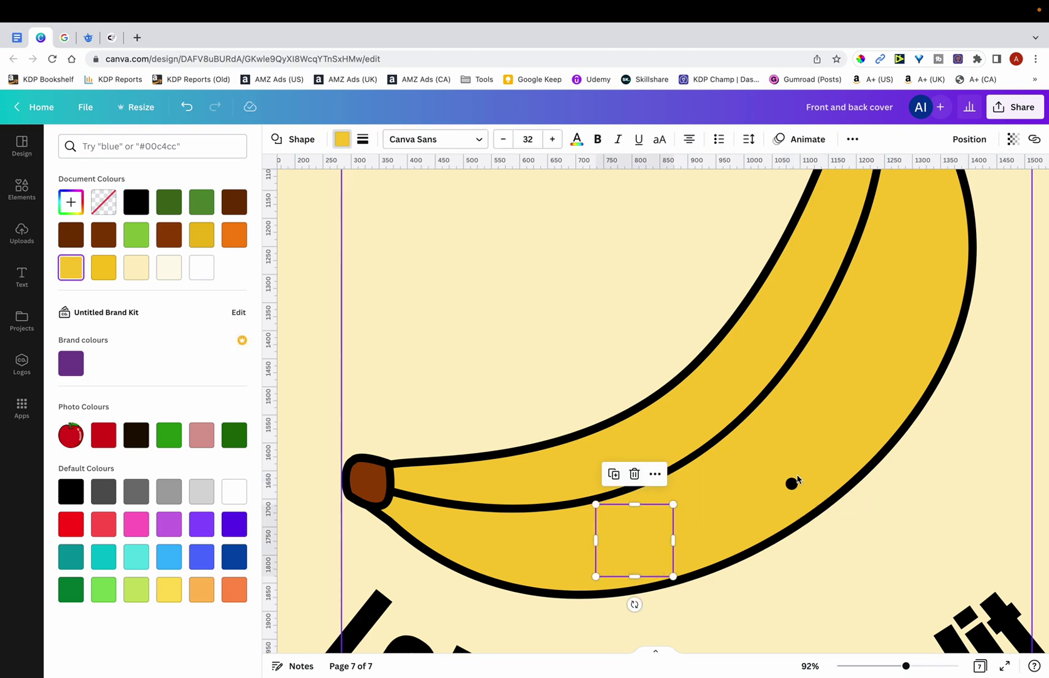
pyautogui.click(791, 484)
pyautogui.scroll(5, 830, 498)
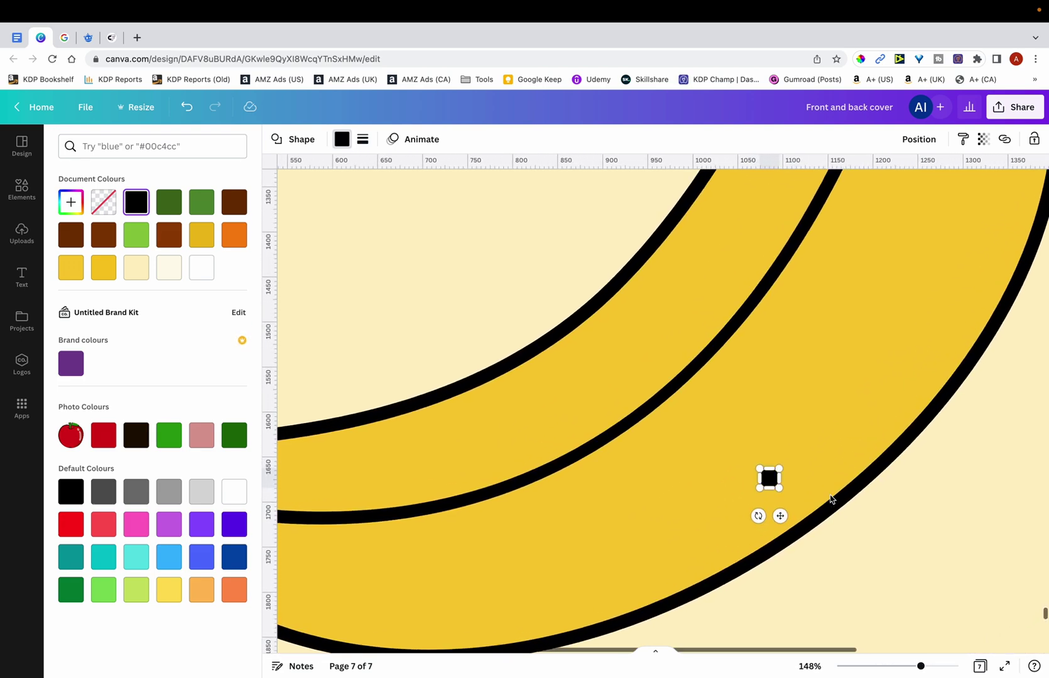
pyautogui.click(827, 471)
pyautogui.click(760, 480)
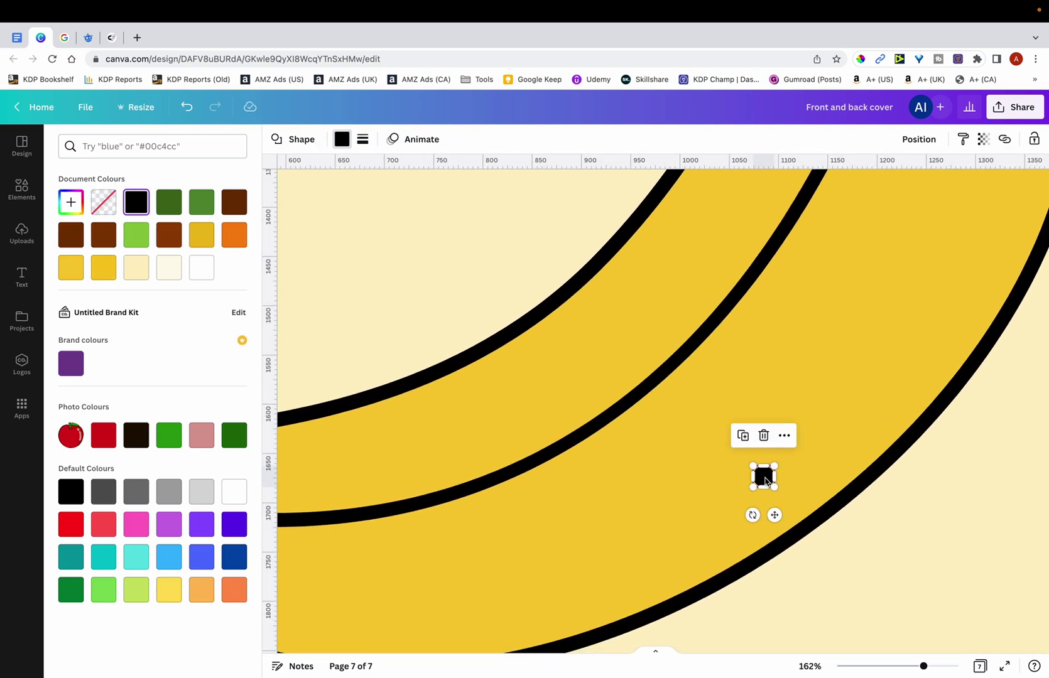
pyautogui.hotkey('ctrl', 'z')
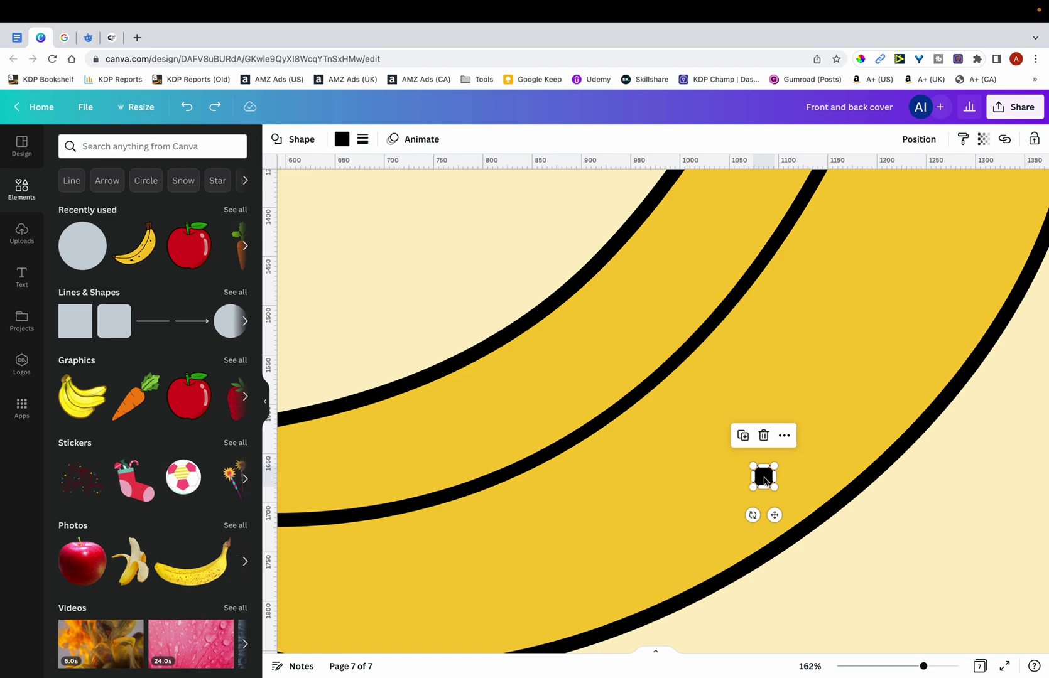
pyautogui.moveTo(764, 481); pyautogui.dragTo(759, 433)
pyautogui.keyDown('shift'); pyautogui.click(797, 453); pyautogui.keyUp('shift')
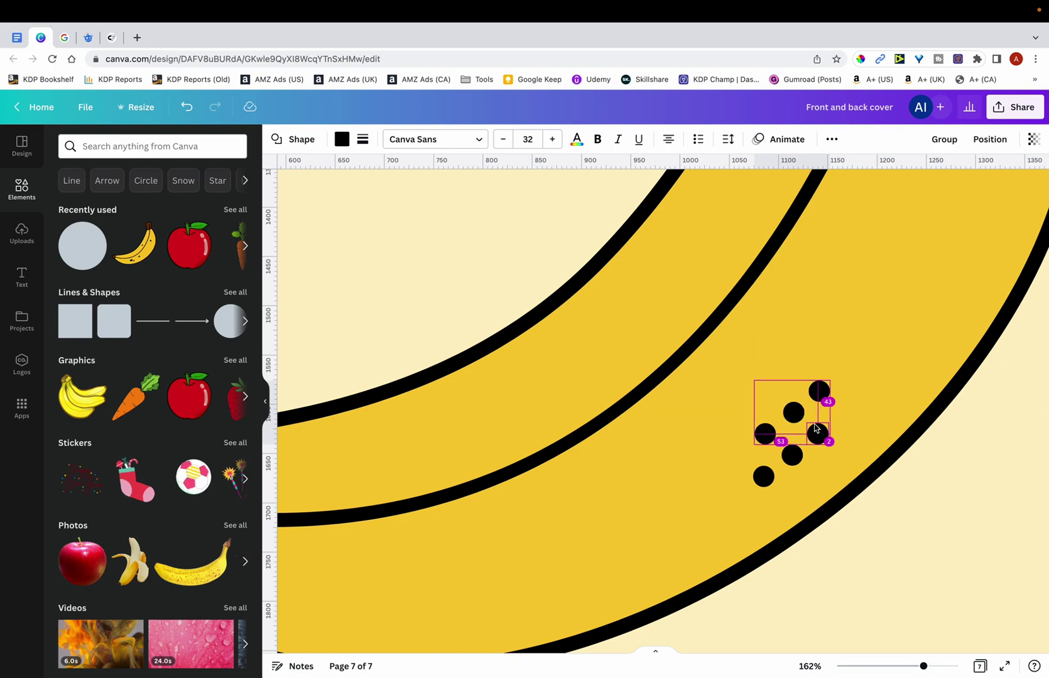
pyautogui.keyDown('alt'); pyautogui.moveTo(825, 397); pyautogui.dragTo(914, 359); pyautogui.keyUp('alt')
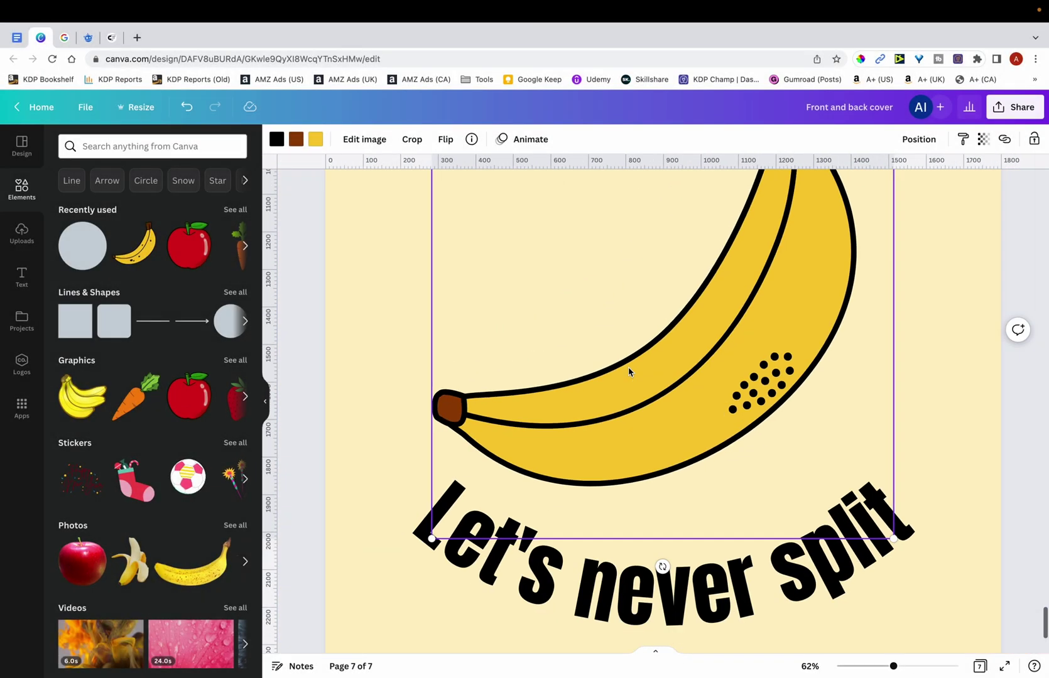
# - Nudge two cluster dots slightly down into line with the rest, then view the whole page
pyautogui.scroll(-5, 628, 372)
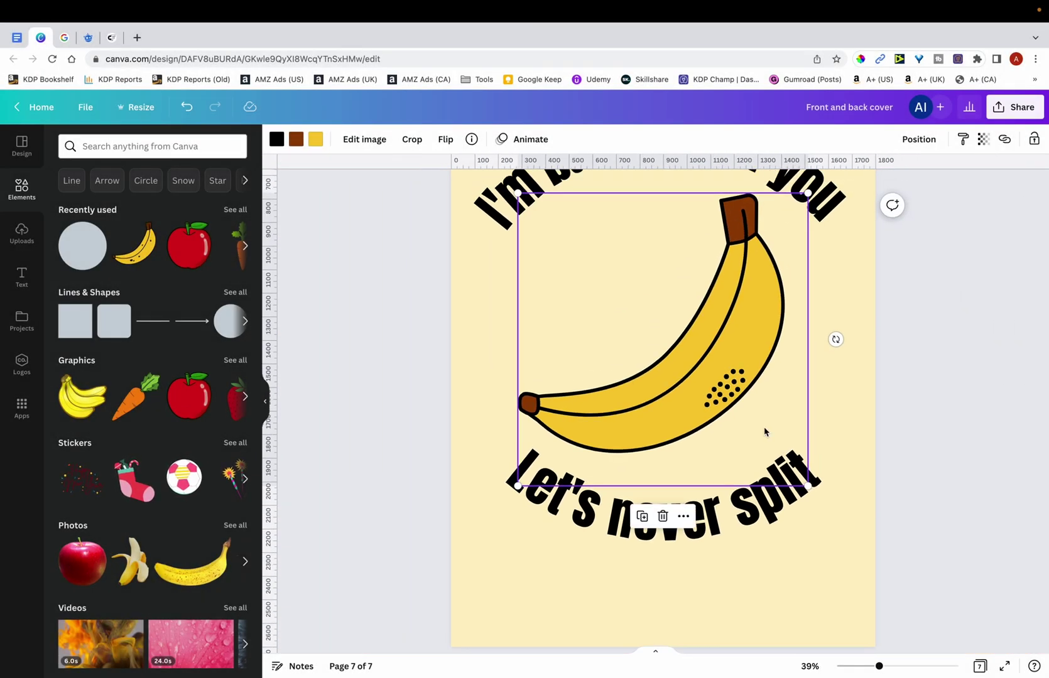
pyautogui.scroll(6, 741, 411)
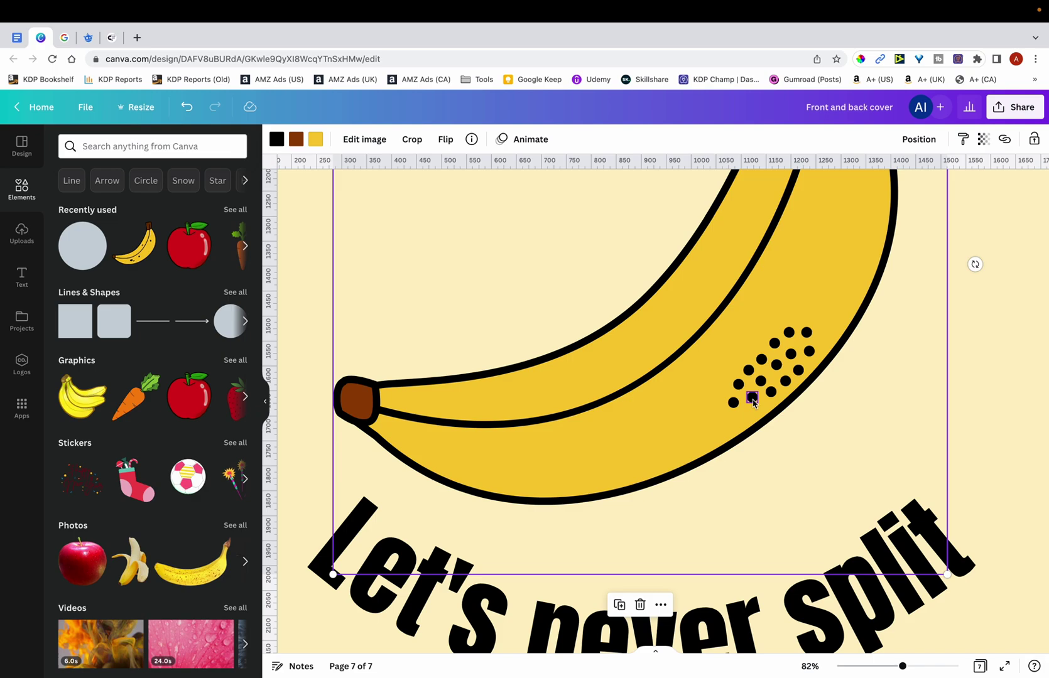
pyautogui.click(752, 399)
pyautogui.moveTo(752, 399); pyautogui.dragTo(756, 411)
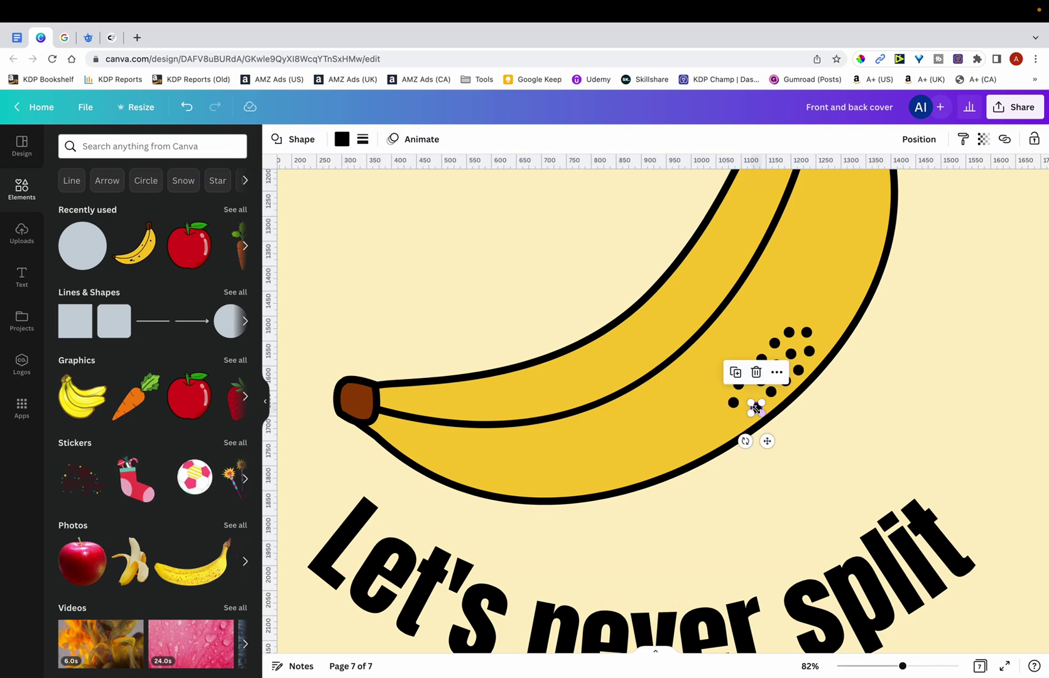
pyautogui.click(740, 390)
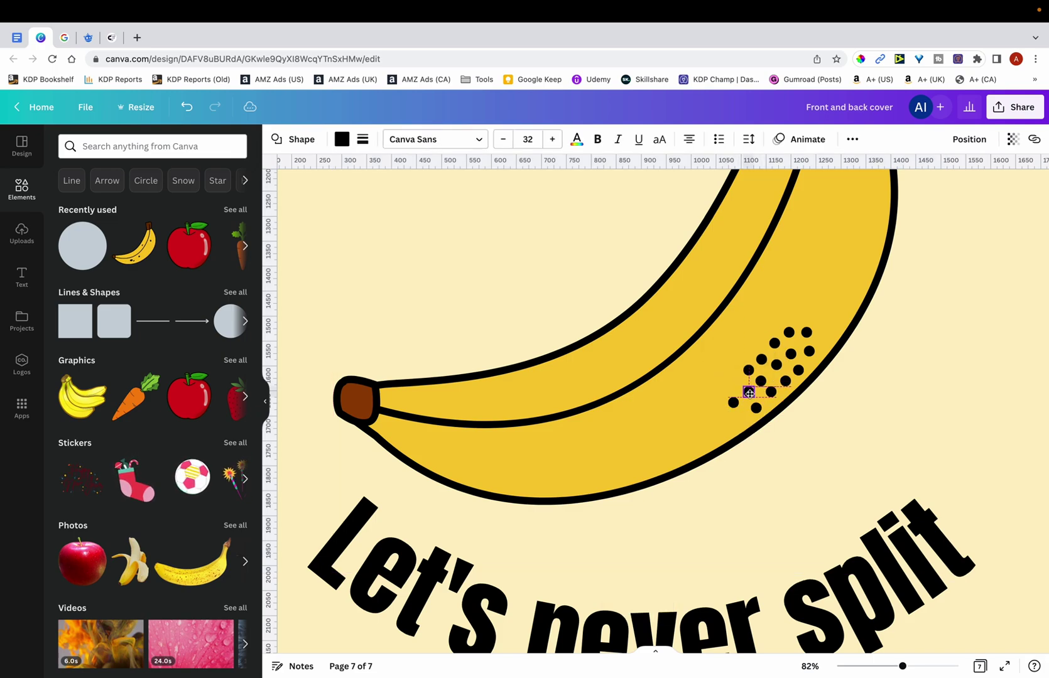
pyautogui.moveTo(736, 408); pyautogui.dragTo(739, 412)
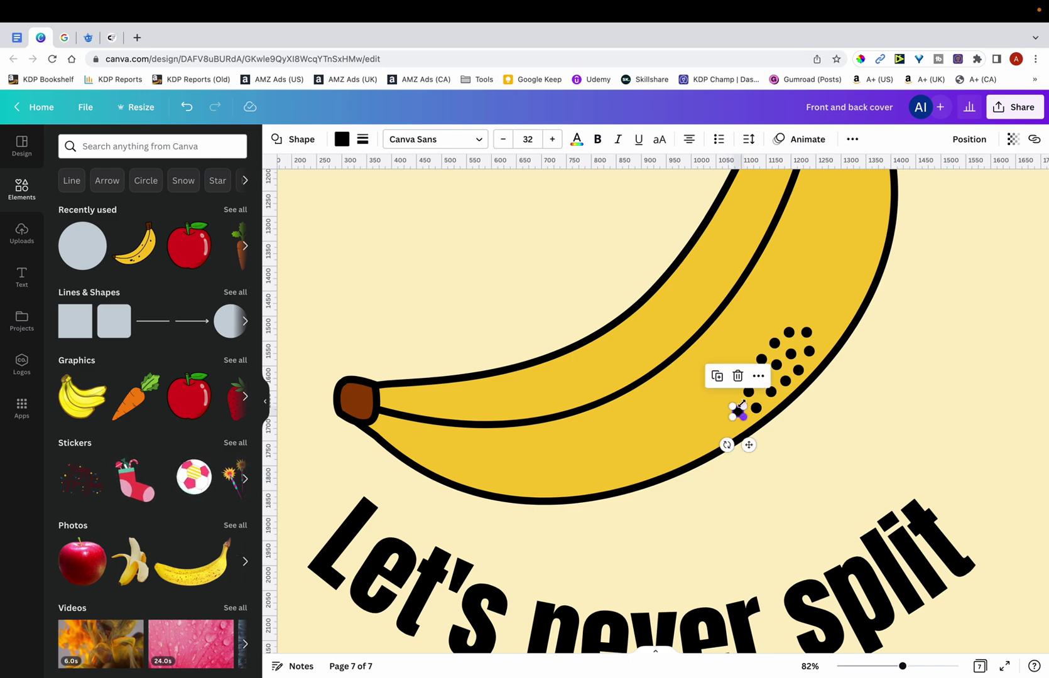
pyautogui.click(807, 334)
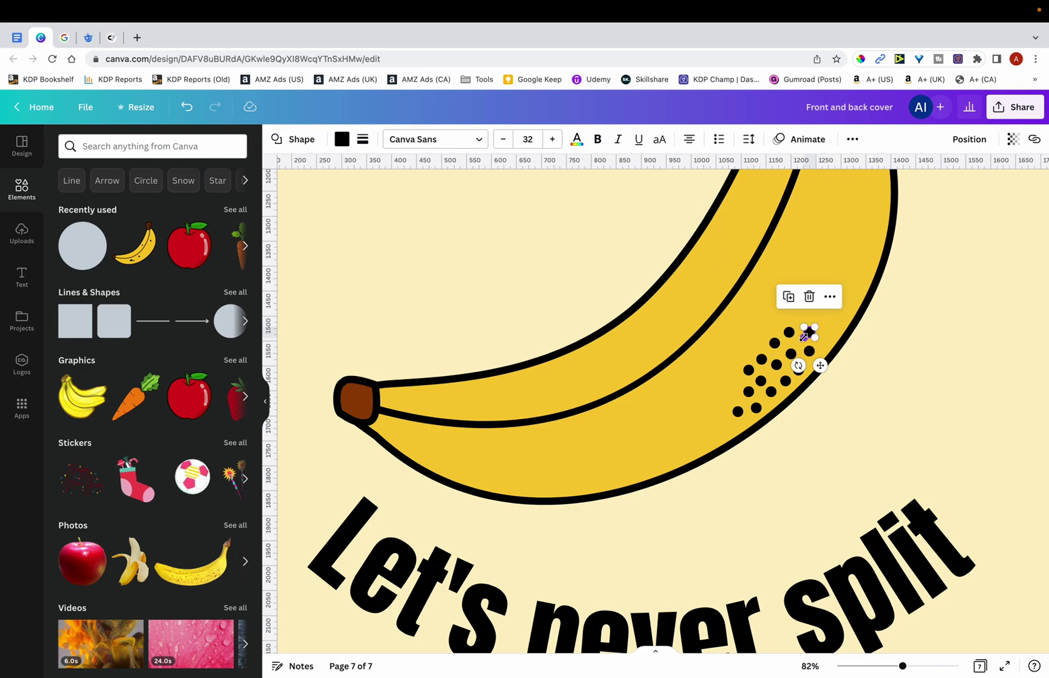
pyautogui.scroll(-5, 804, 339)
pyautogui.click(937, 290)
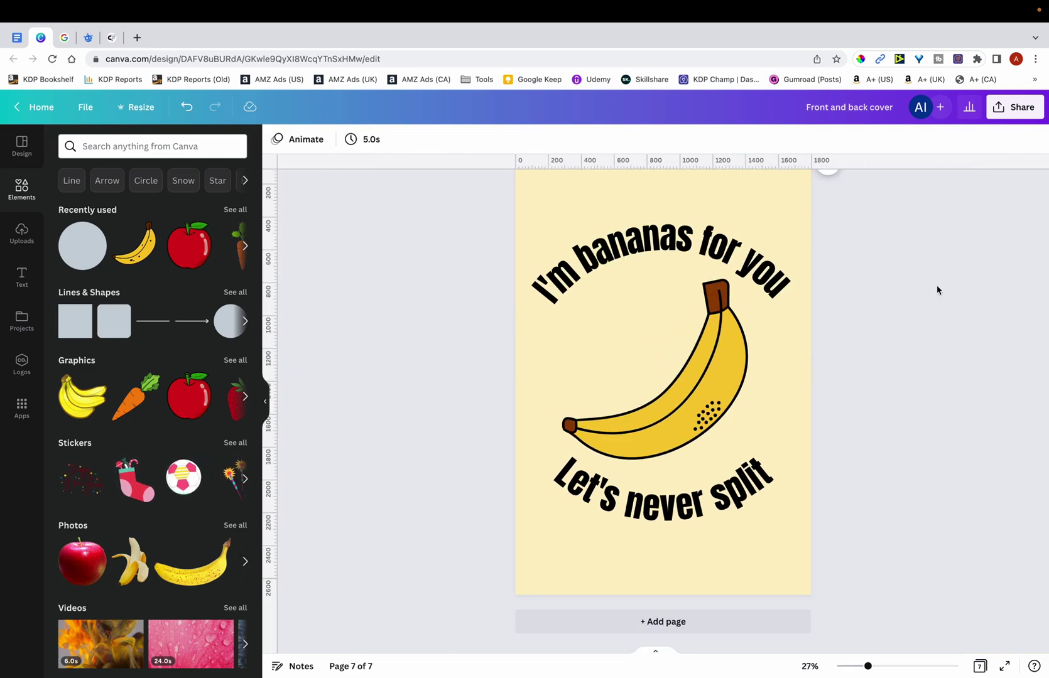
pyautogui.scroll(5, 937, 291)
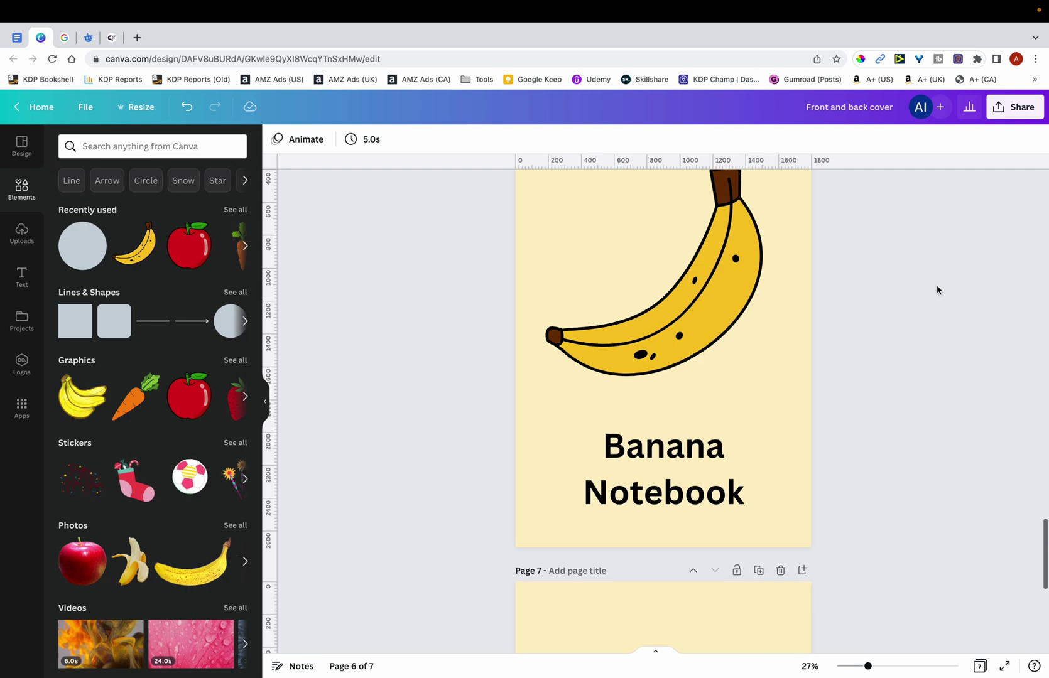
pyautogui.scroll(-5, 937, 290)
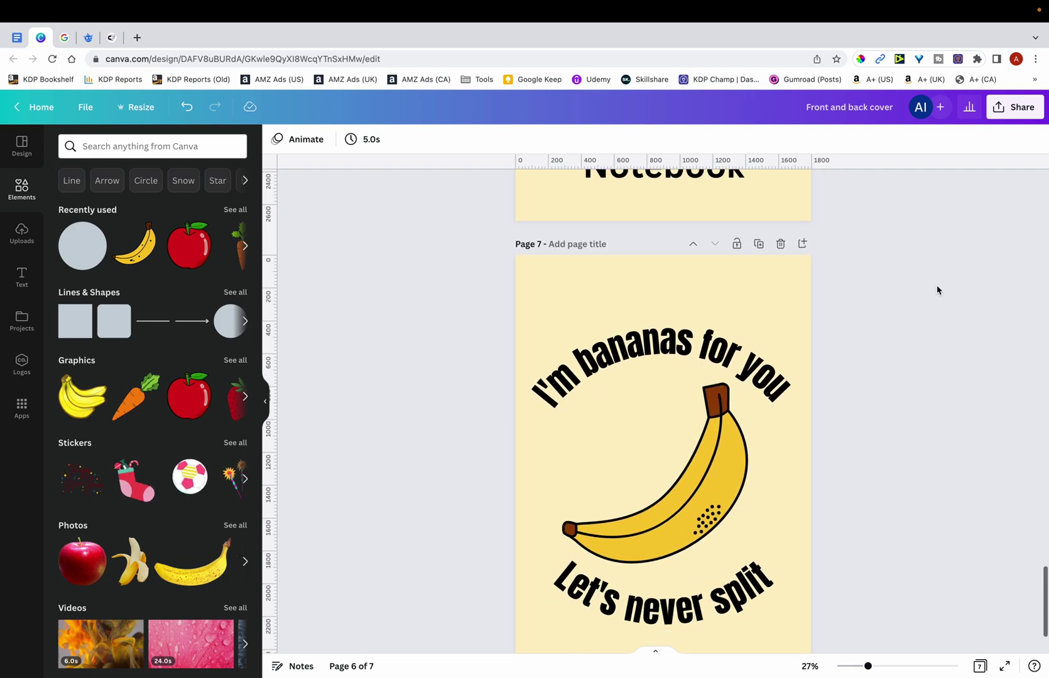
pyautogui.scroll(-1, 937, 290)
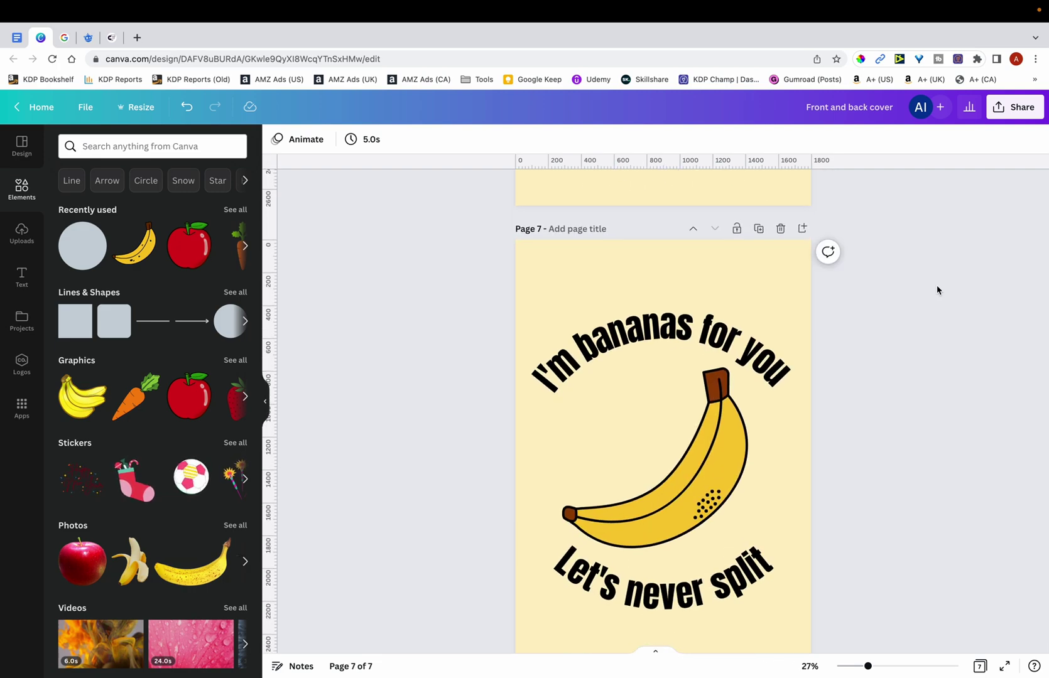
pyautogui.scroll(-1, 968, 381)
pyautogui.scroll(5, 969, 382)
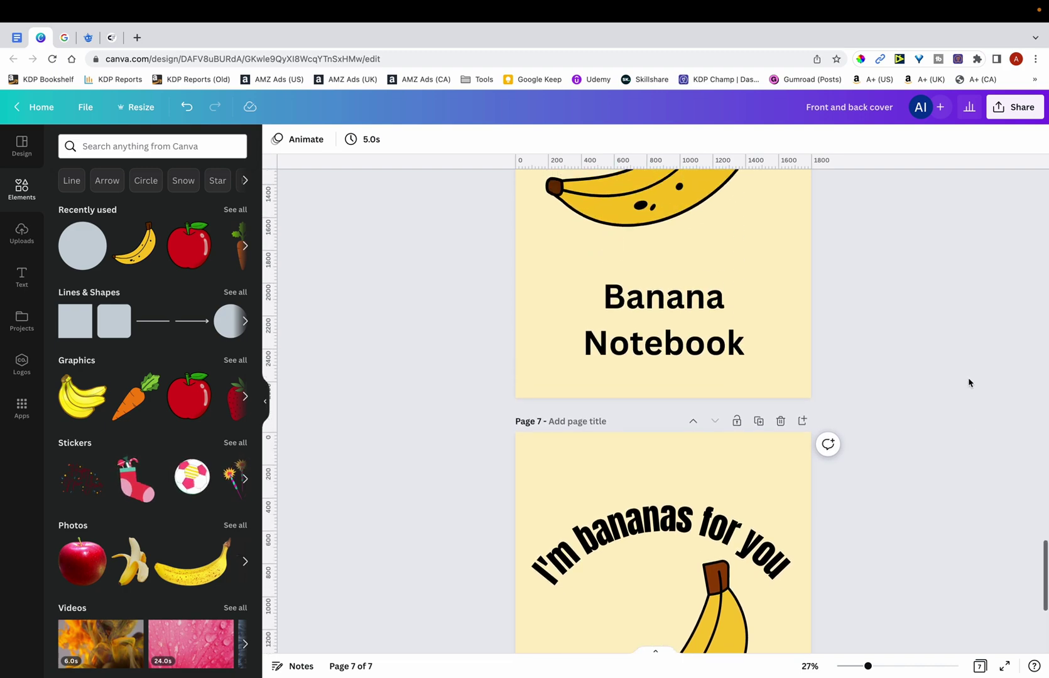
pyautogui.scroll(4, 969, 382)
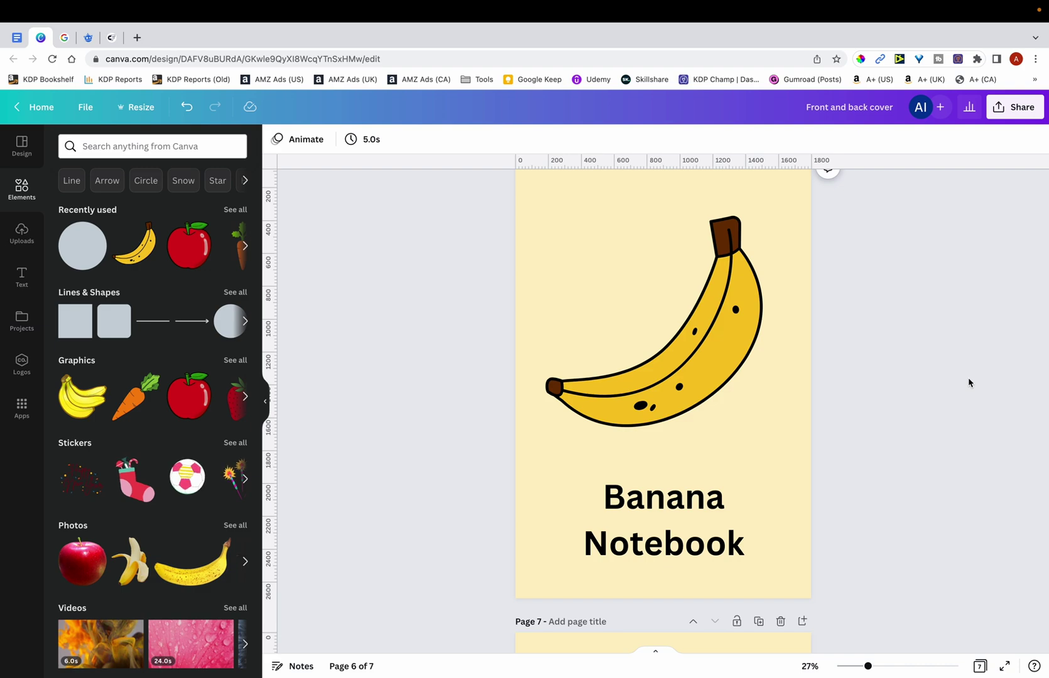
pyautogui.scroll(-10, 969, 382)
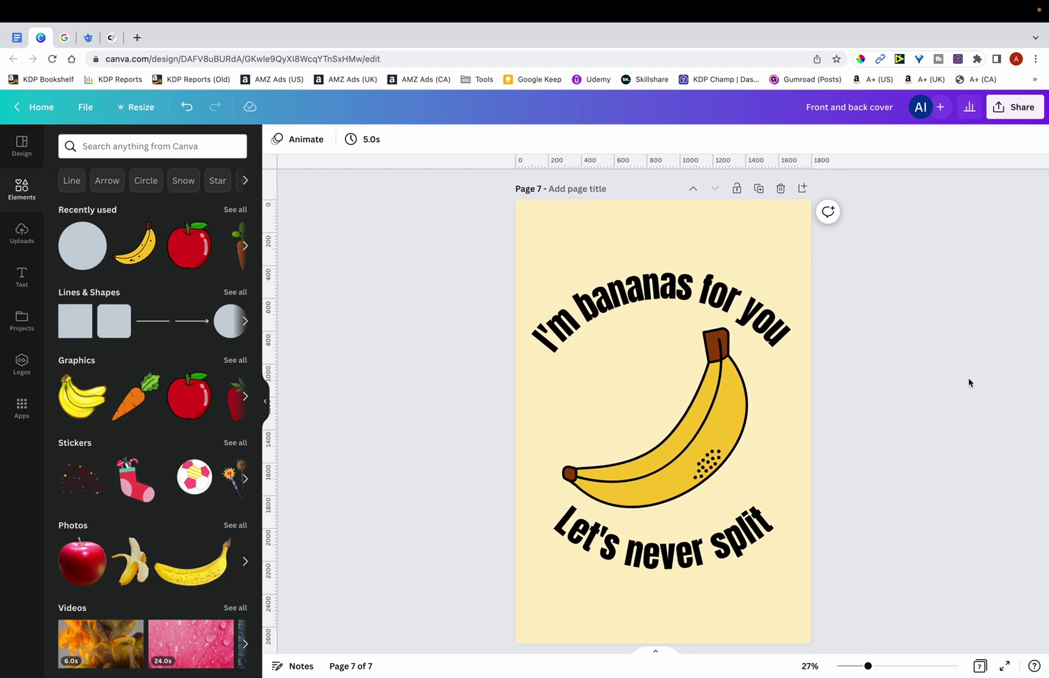